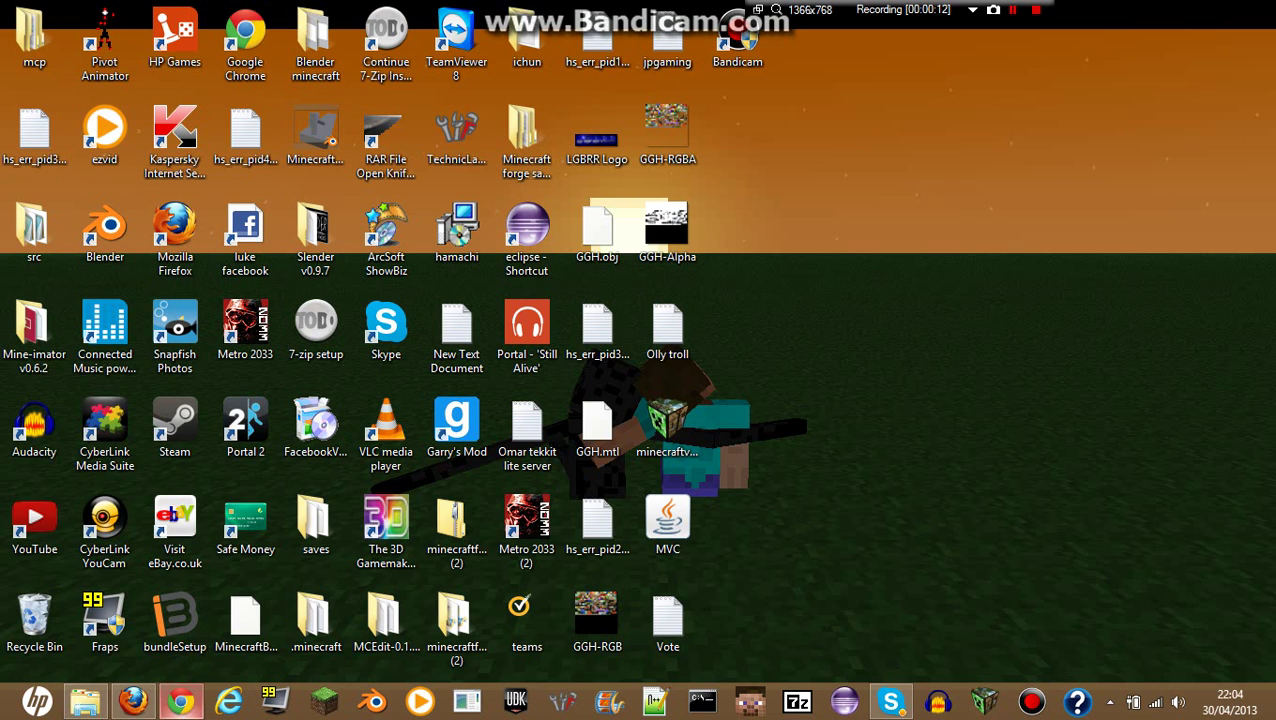
Step: Restore the Firefox window and switch to the YouTube tab
{"action": "left_click", "coordinate": [133, 700]}
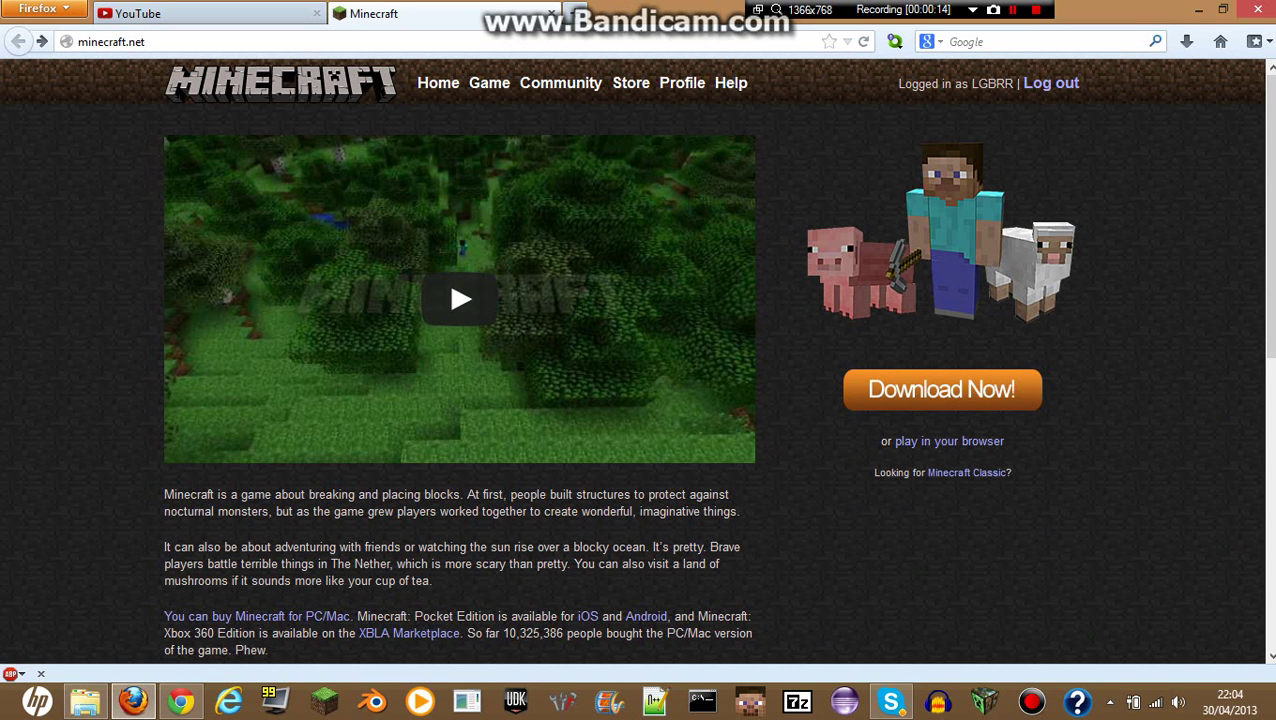
{"action": "left_click", "coordinate": [255, 10]}
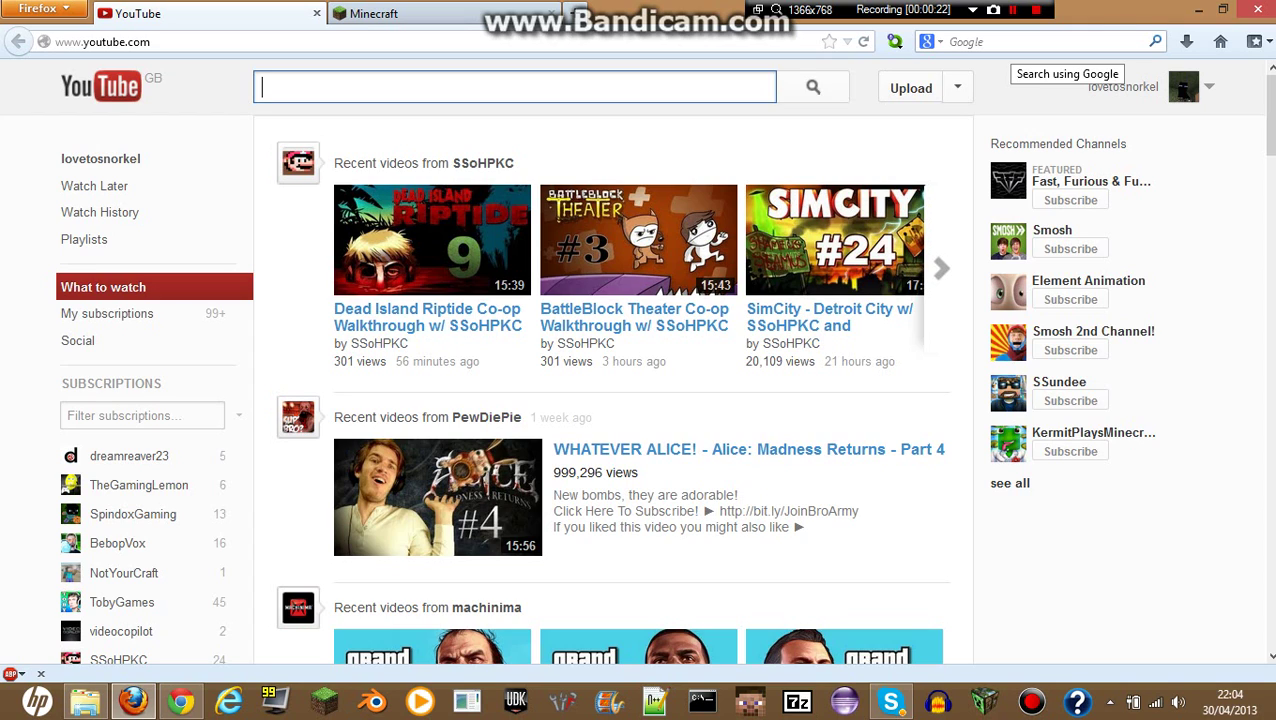
Step: Google 'skincraft' and open the Skincraft - Newgrounds.com result
{"action": "left_click", "coordinate": [1008, 42]}
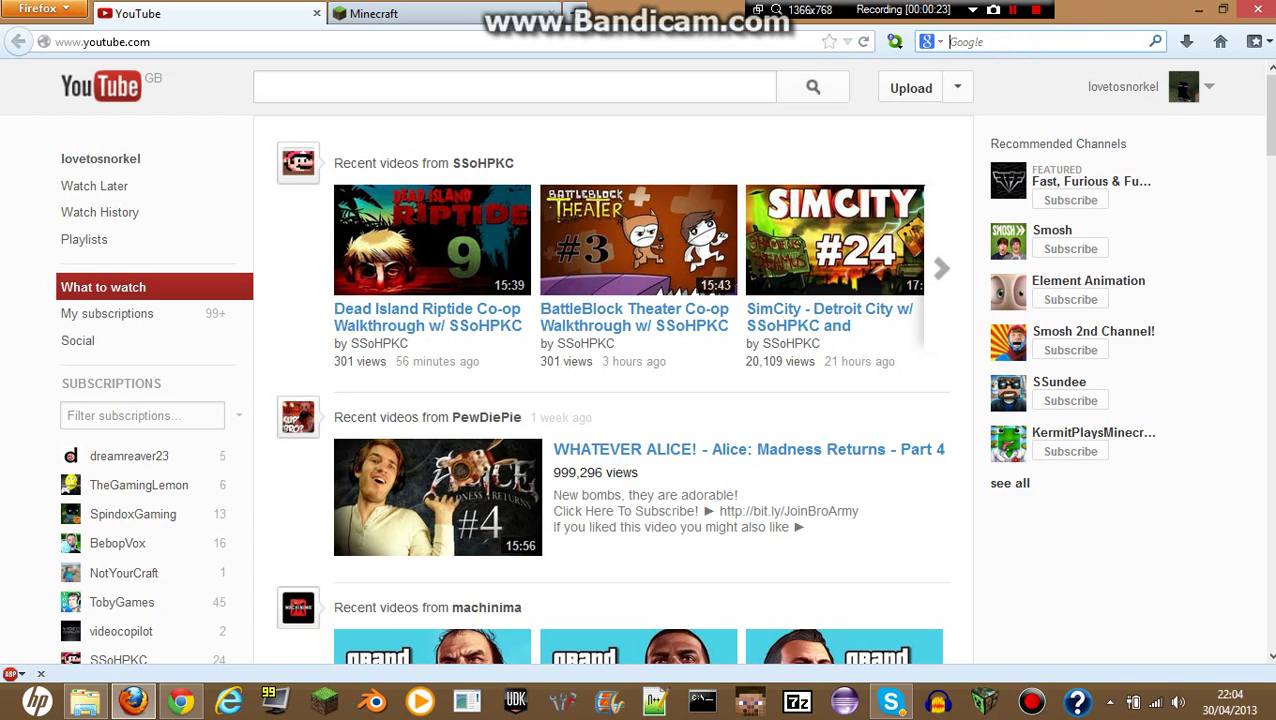
{"action": "type", "text": "skincr"}
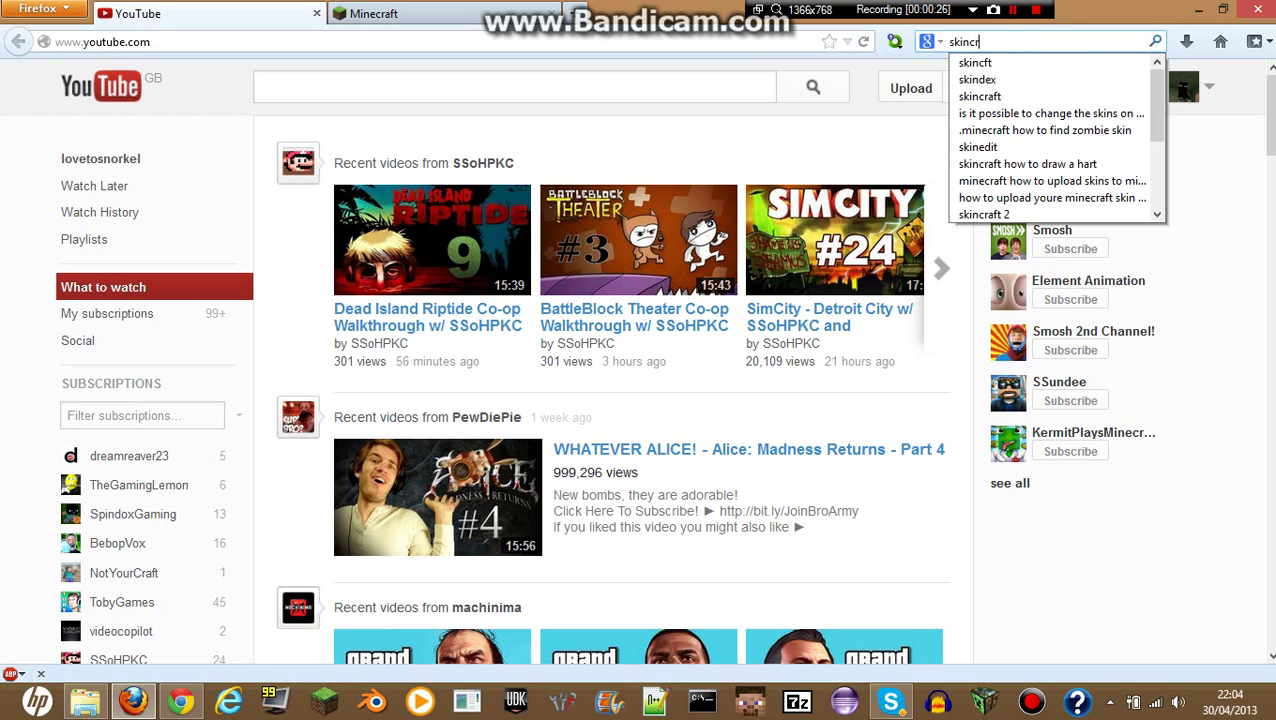
{"action": "type", "text": "aft"}
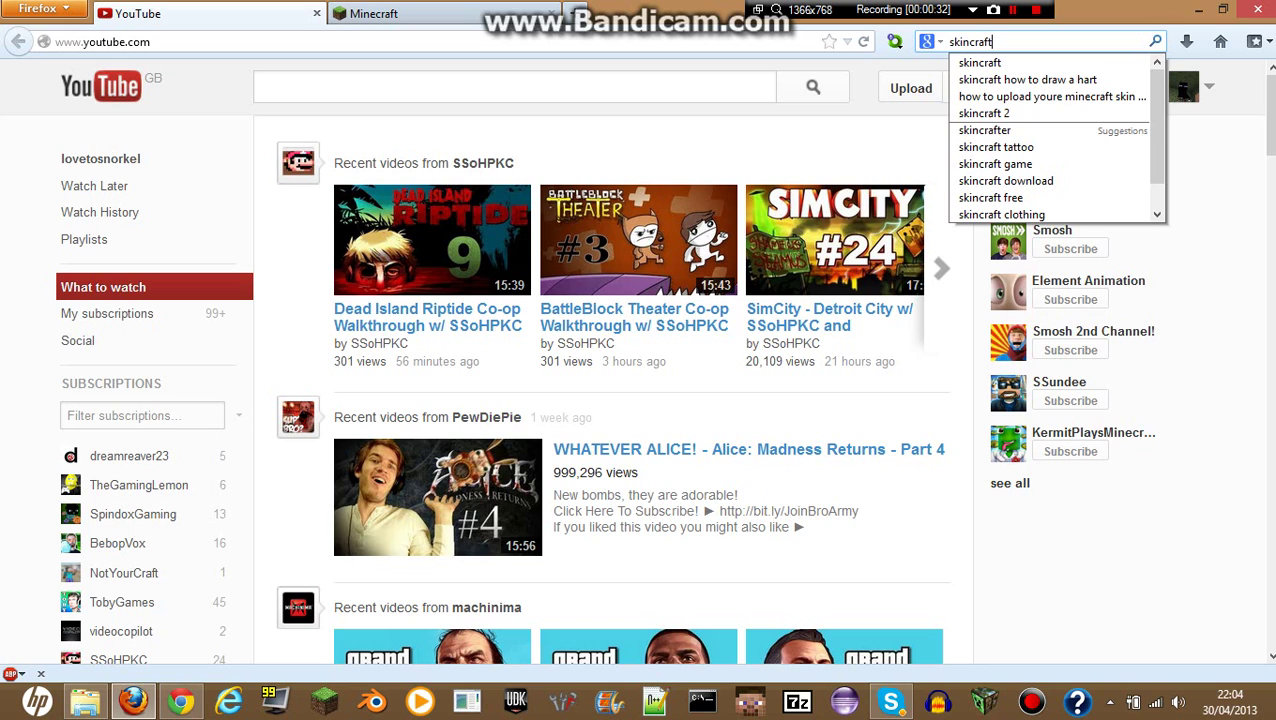
{"action": "key", "text": "Return"}
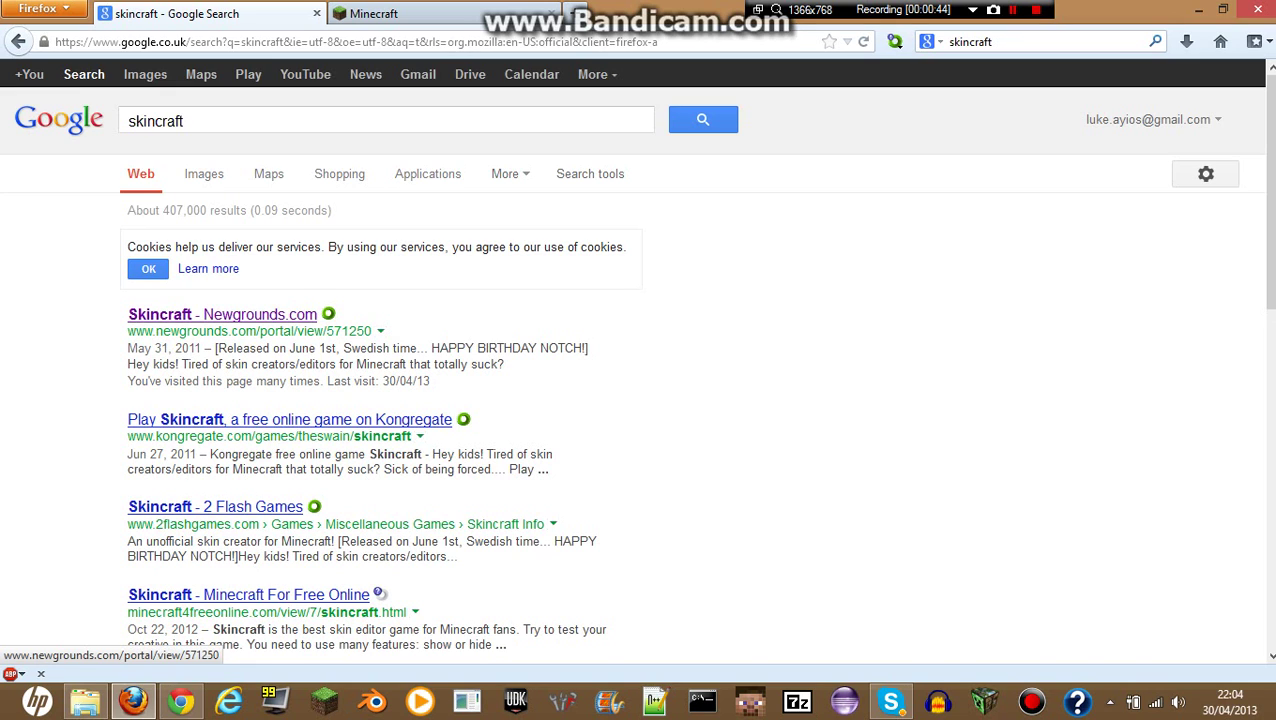
{"action": "left_click", "coordinate": [276, 314]}
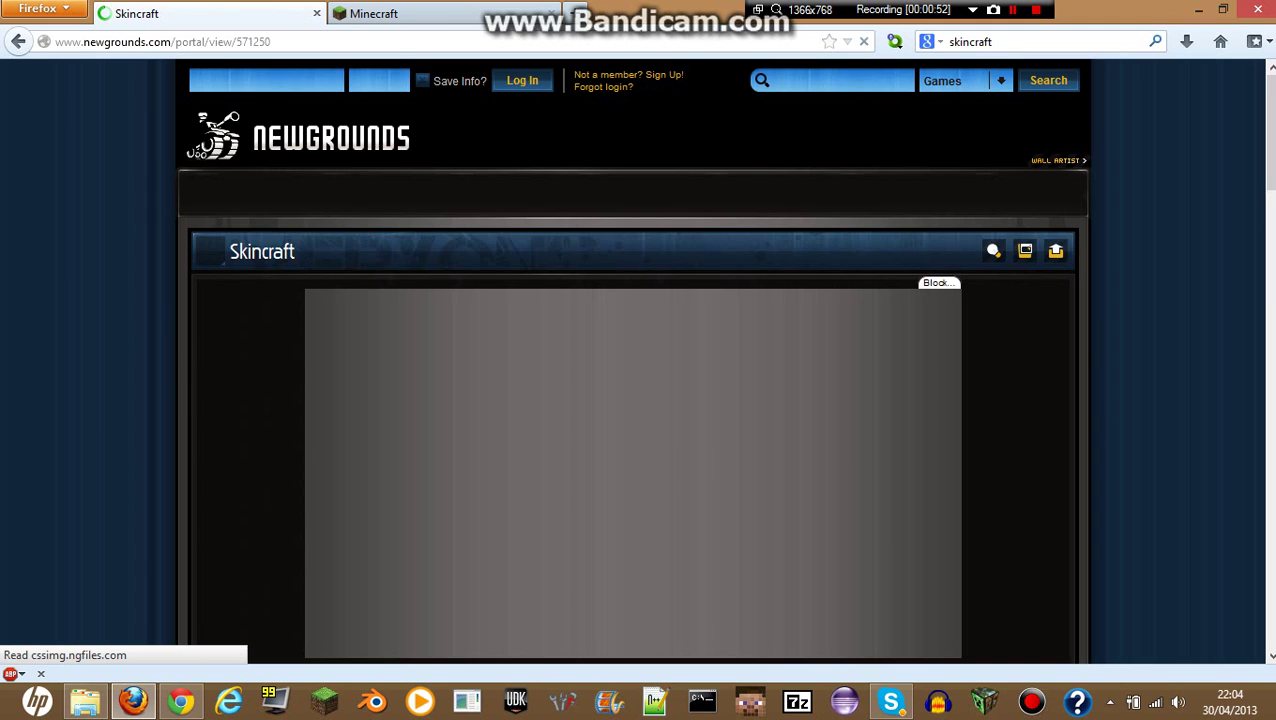
Step: Scroll down so the loaded Skincraft title screen is fully visible
{"action": "scroll", "coordinate": [632, 400], "scroll_direction": "down", "scroll_amount": 2}
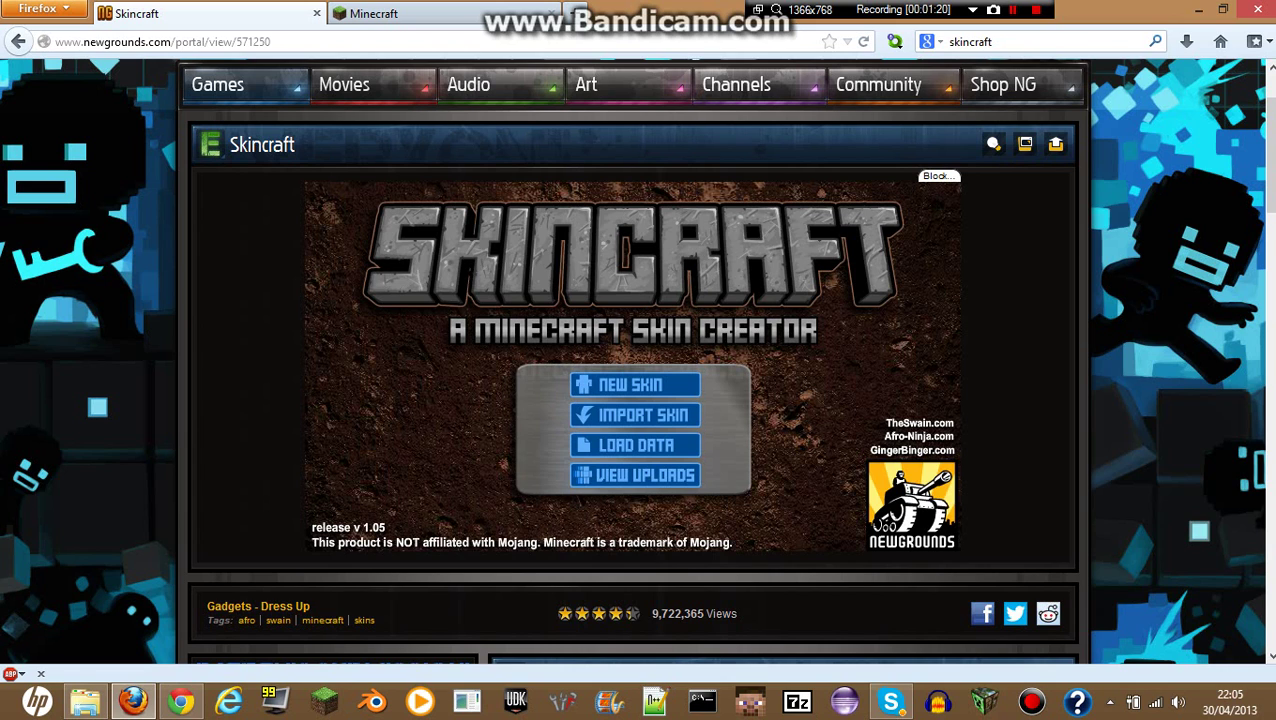
Step: In View Uploads, preview the teal Steve, all-white and blue ninja skins, then bring up search
{"action": "left_click", "coordinate": [652, 476]}
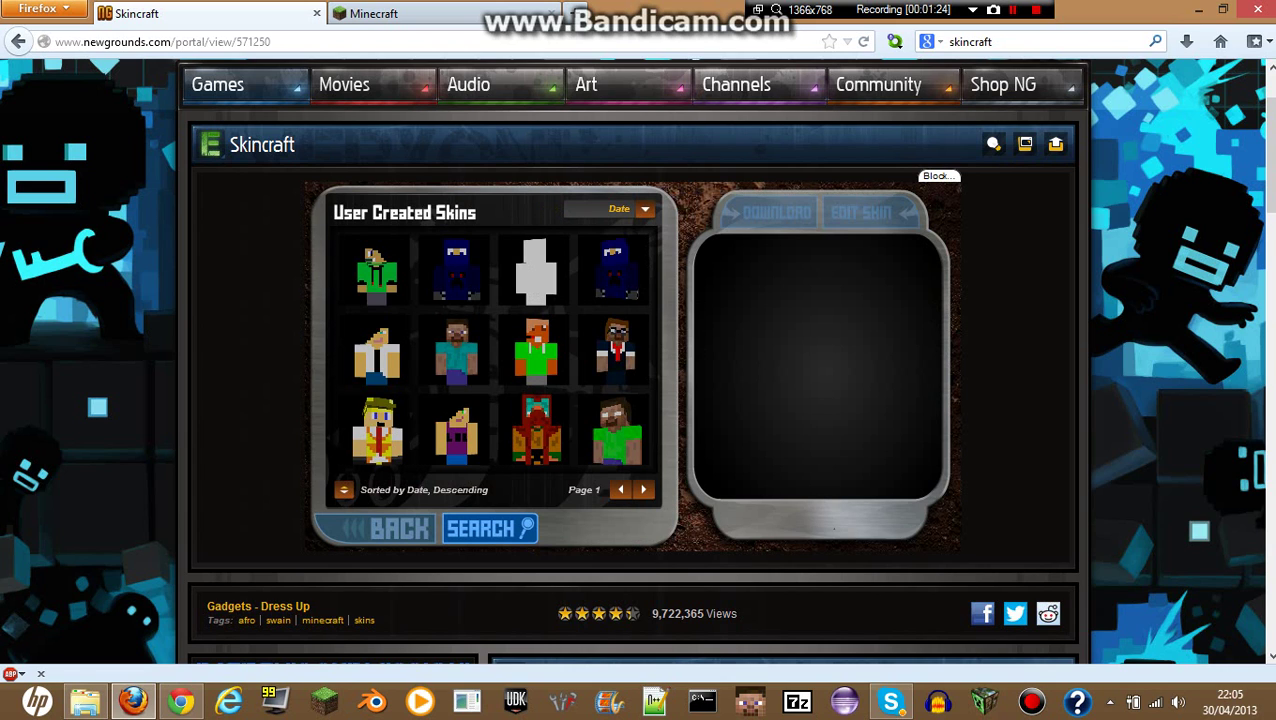
{"action": "mouse_move", "coordinate": [535, 270]}
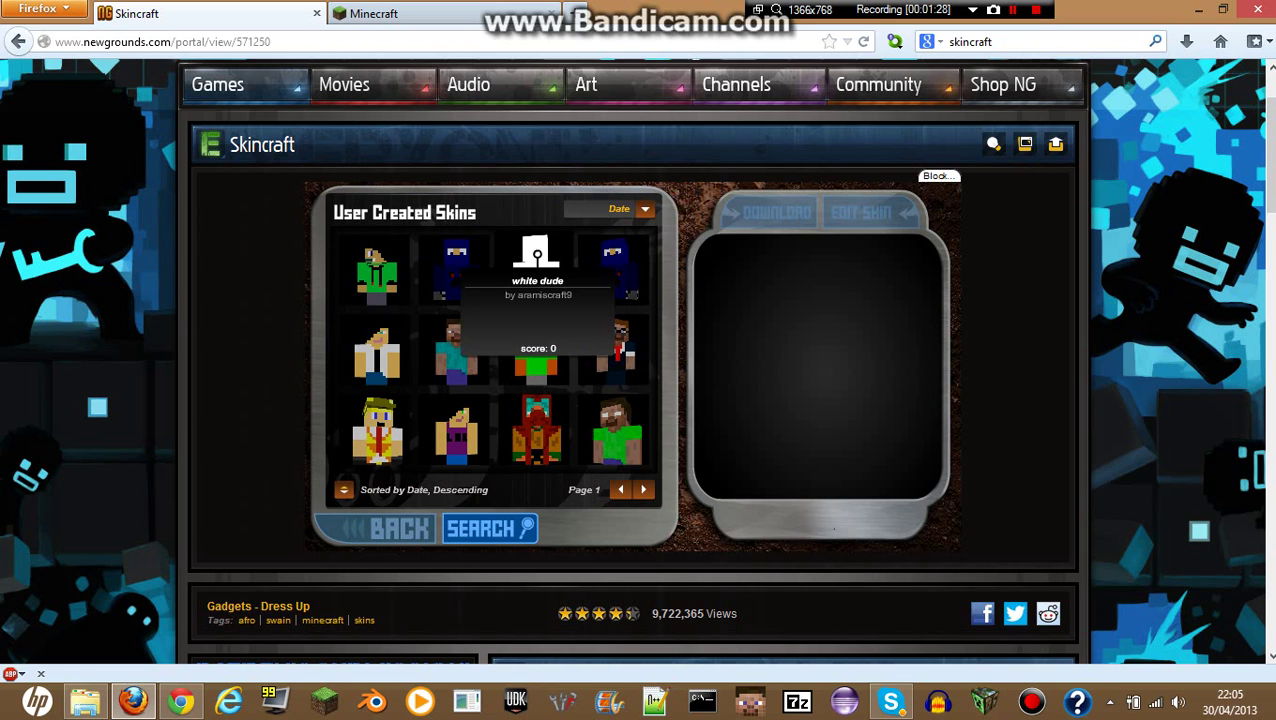
{"action": "left_click", "coordinate": [456, 350]}
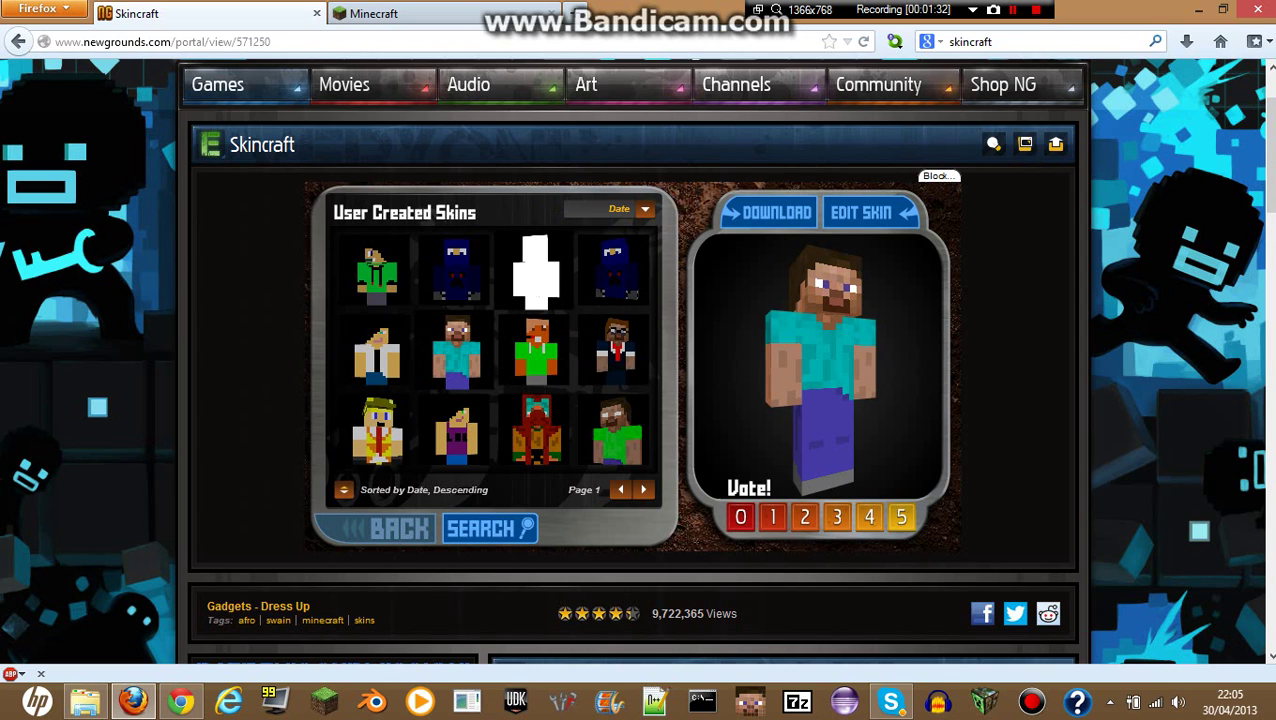
{"action": "left_click", "coordinate": [546, 262]}
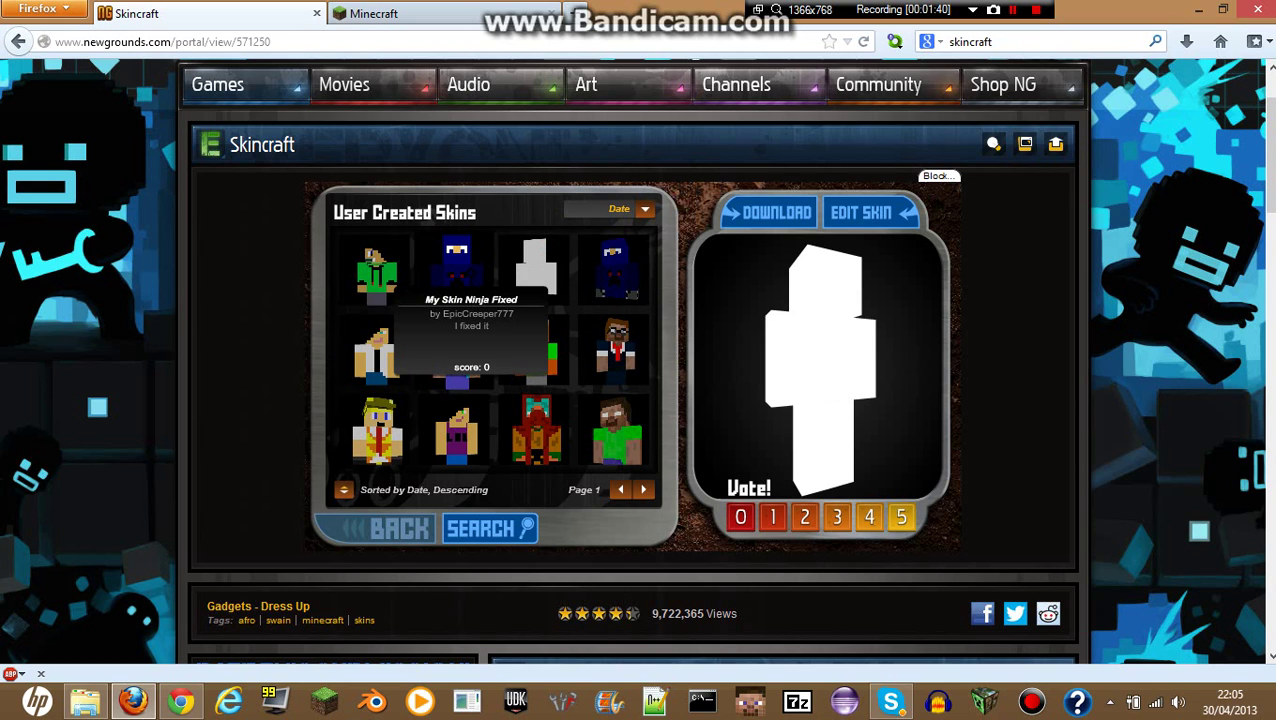
{"action": "left_click", "coordinate": [457, 268]}
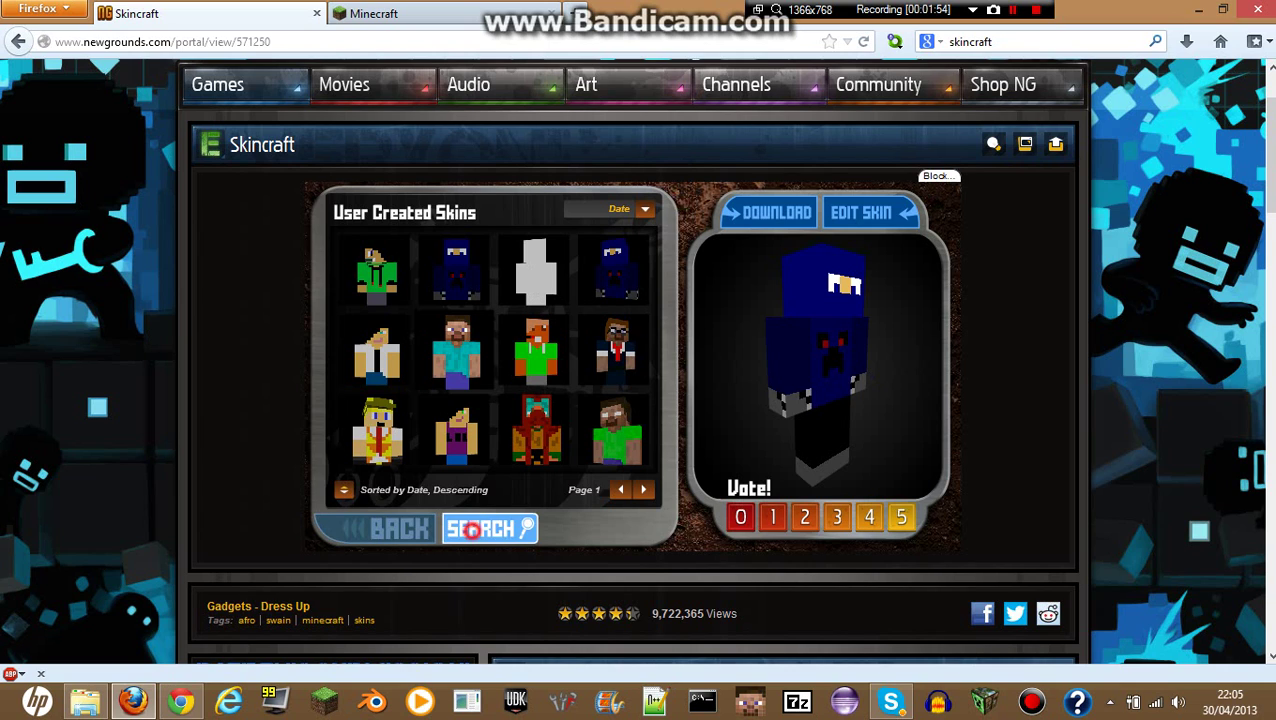
{"action": "left_click", "coordinate": [490, 528]}
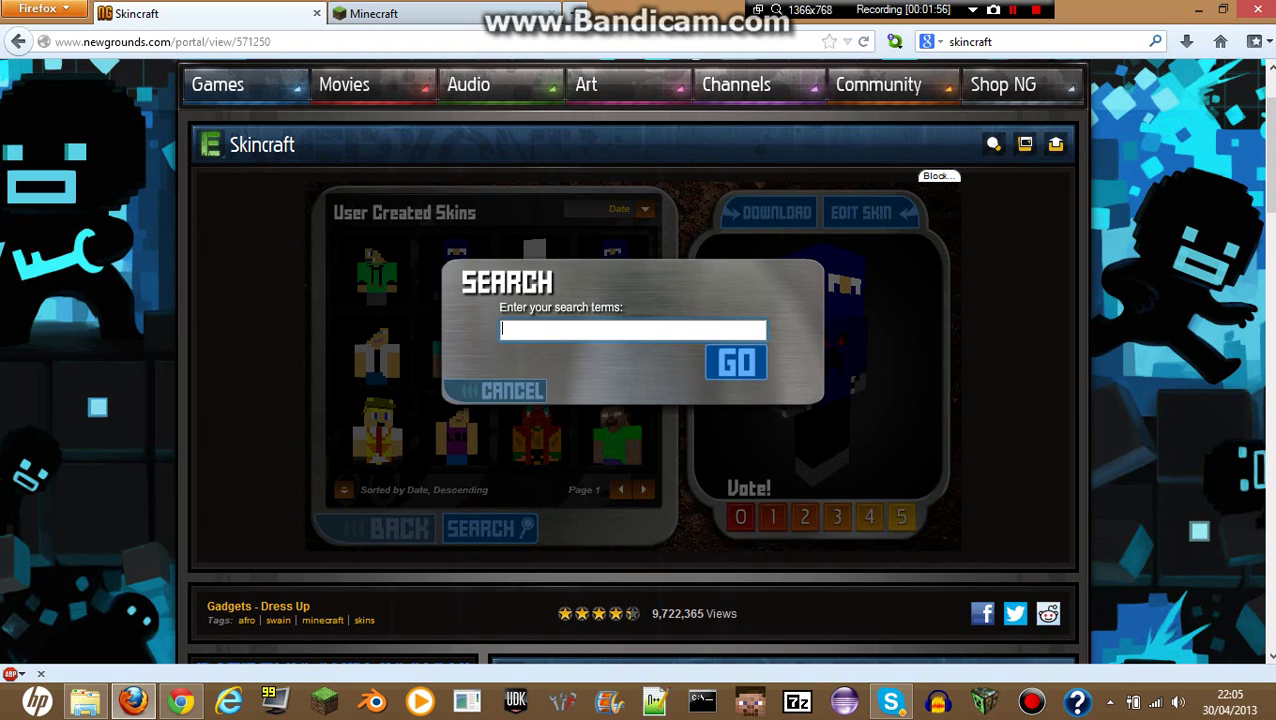
Step: Search the user uploads for 'Enderman', review the results, and return to the title screen
{"action": "left_click", "coordinate": [508, 390]}
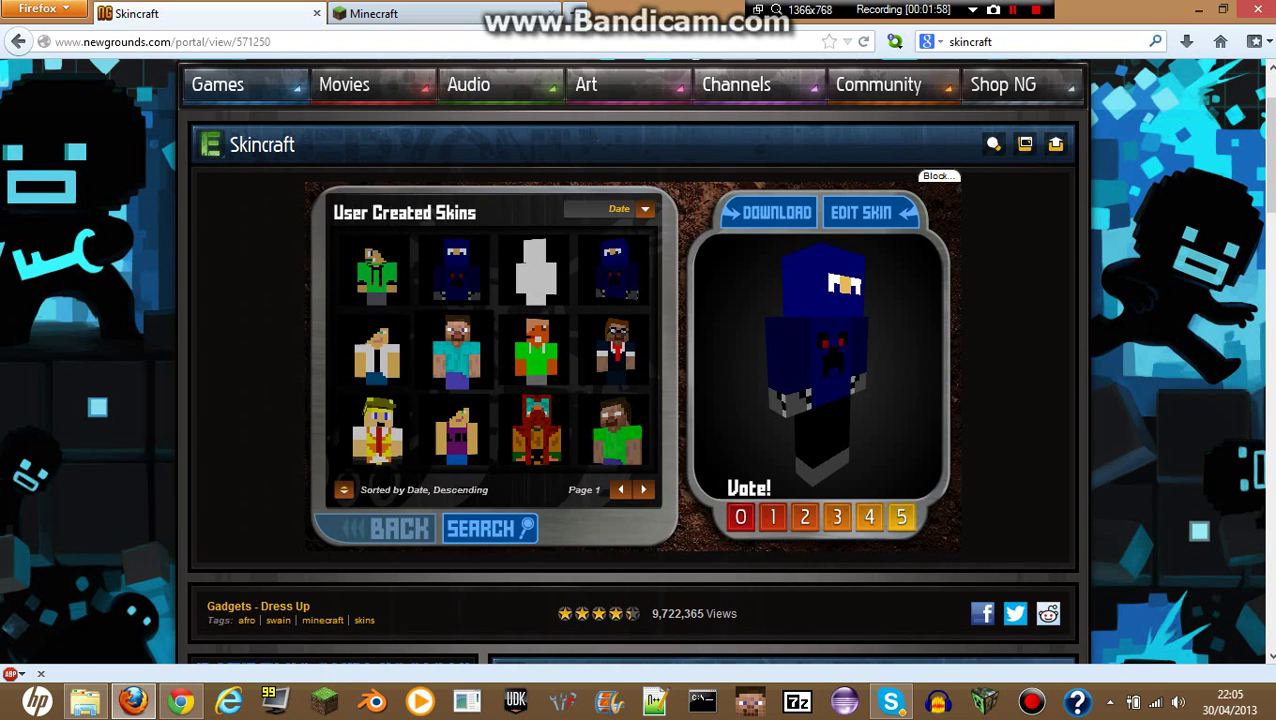
{"action": "left_click", "coordinate": [476, 527]}
{"action": "type", "text": "E"}
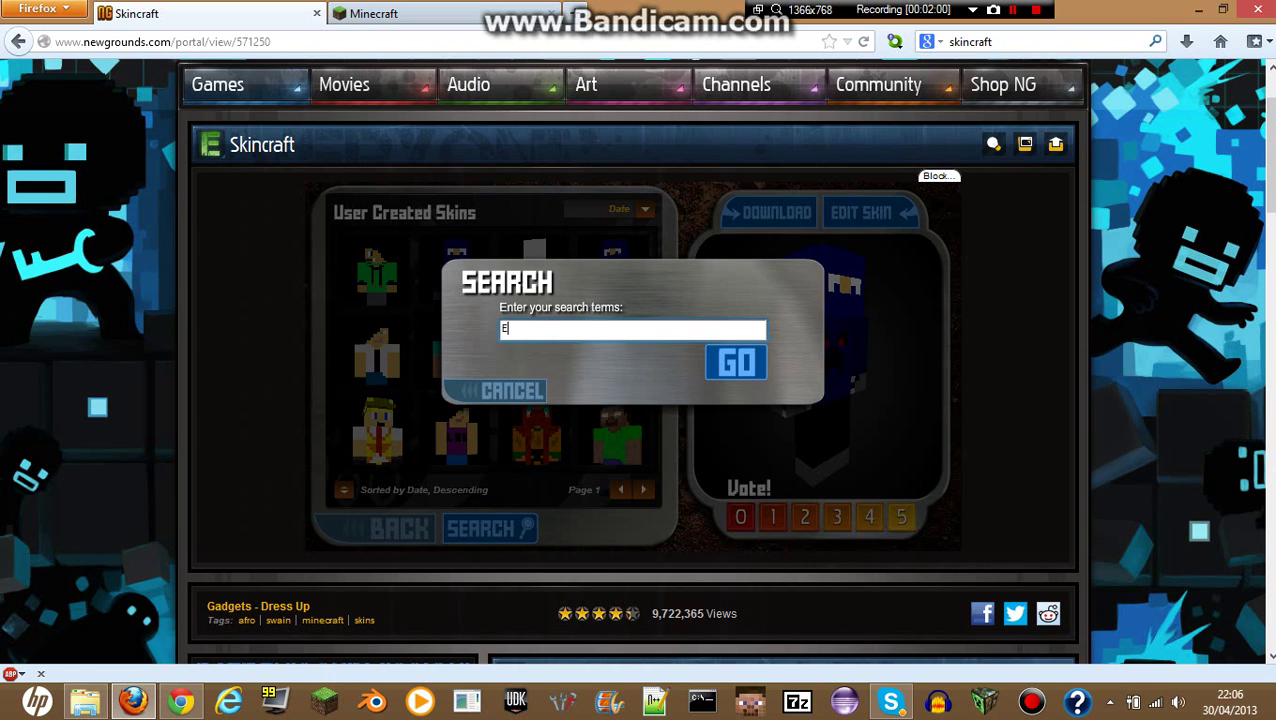
{"action": "type", "text": "nderman"}
{"action": "key", "text": "Return"}
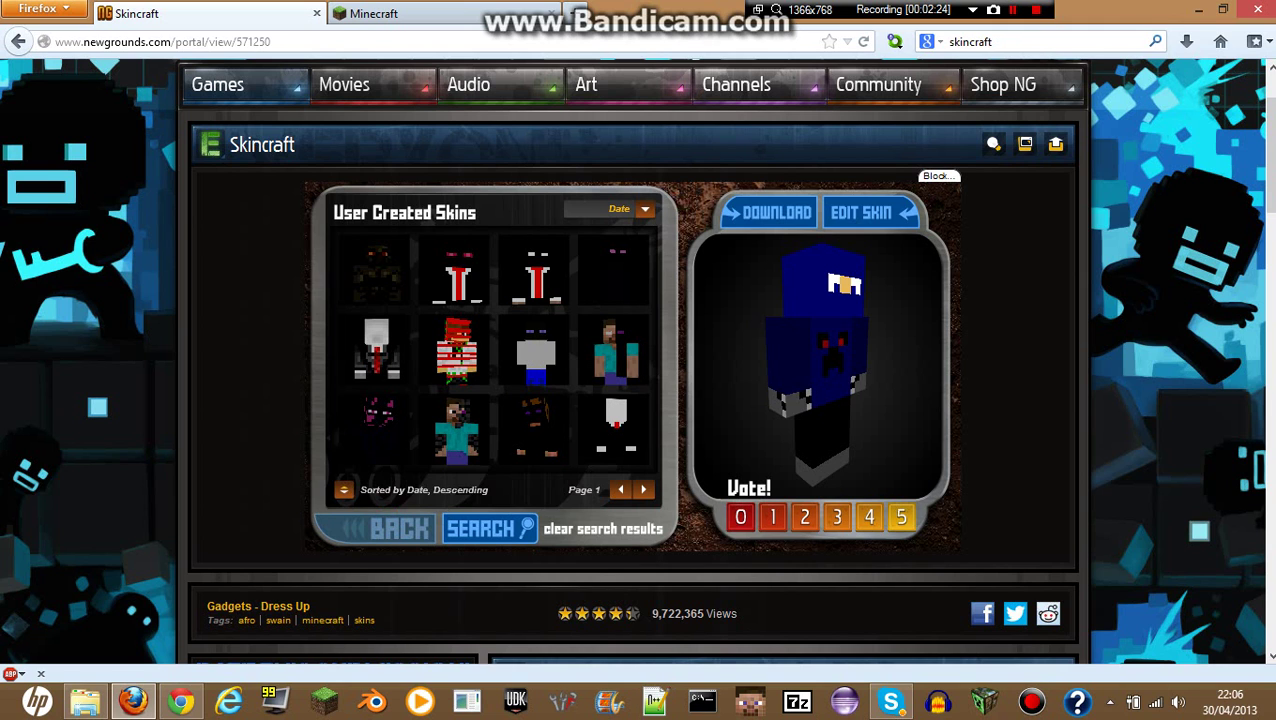
{"action": "left_click", "coordinate": [400, 528]}
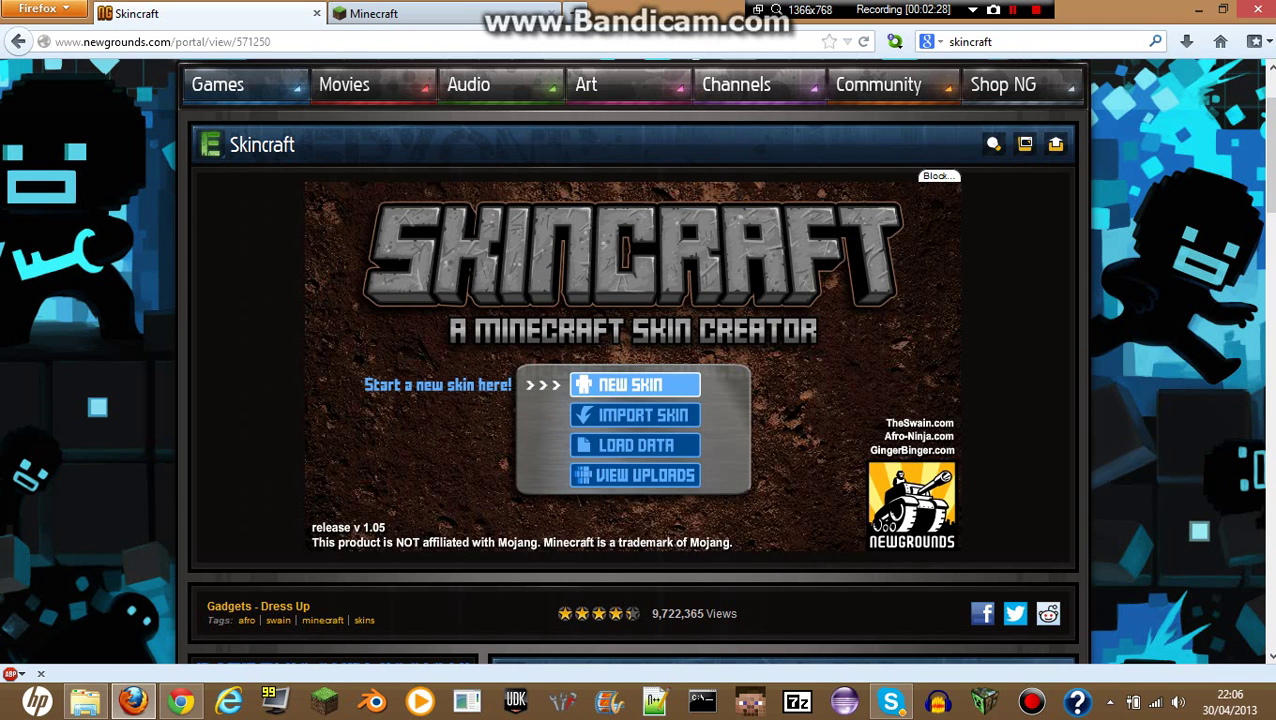
Step: Preview the new-skin templates (Skin 1-3, Robot) and start editing from Minecraft Guy
{"action": "left_click", "coordinate": [634, 384]}
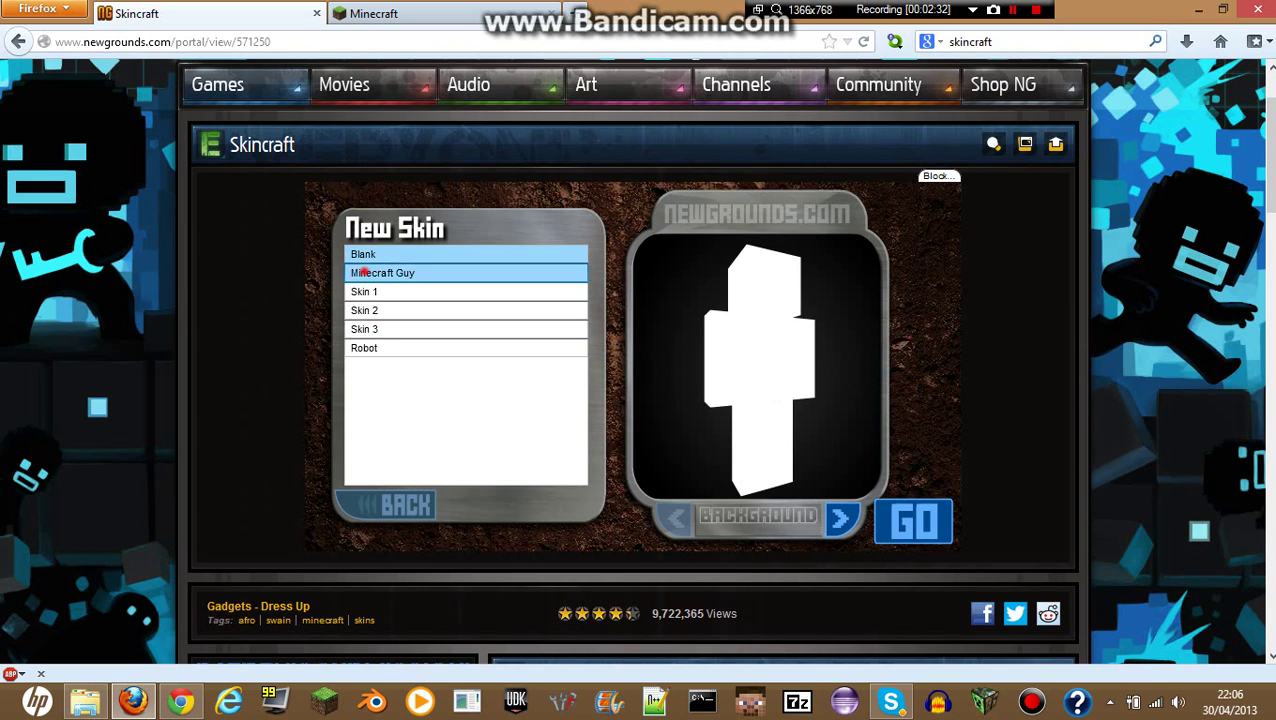
{"action": "left_click", "coordinate": [382, 273]}
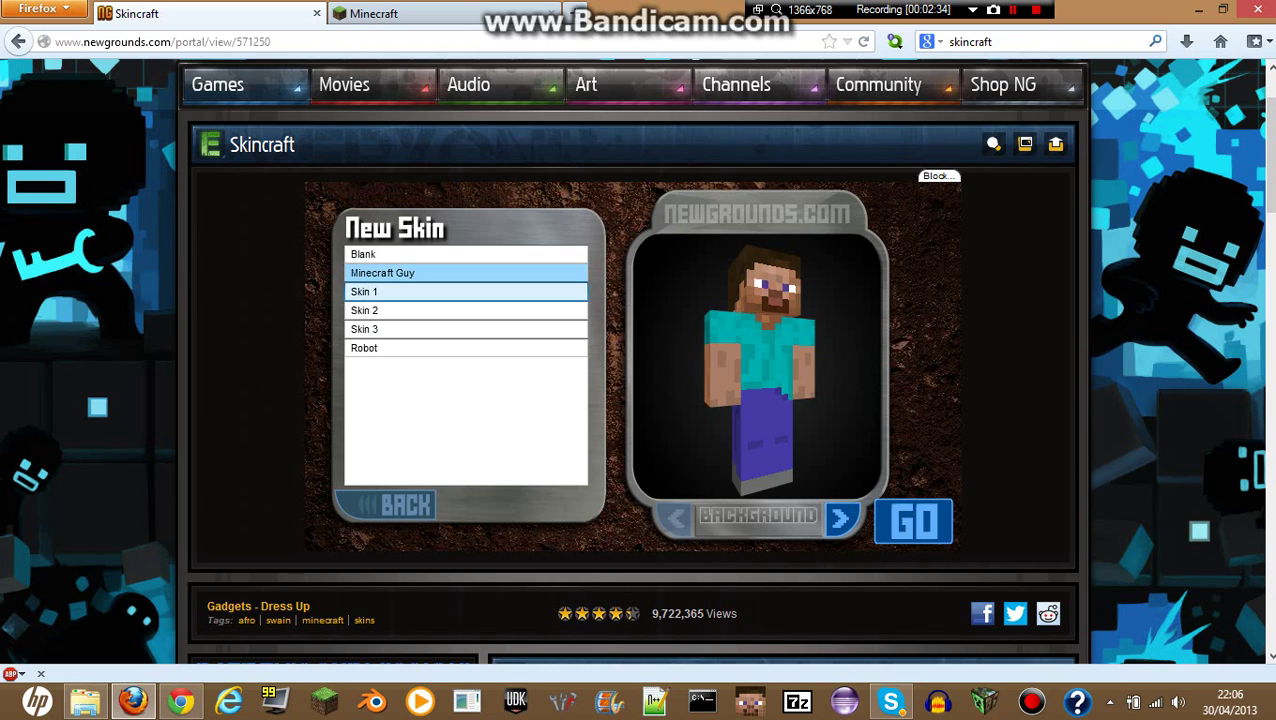
{"action": "left_click", "coordinate": [364, 291]}
{"action": "left_click", "coordinate": [364, 310]}
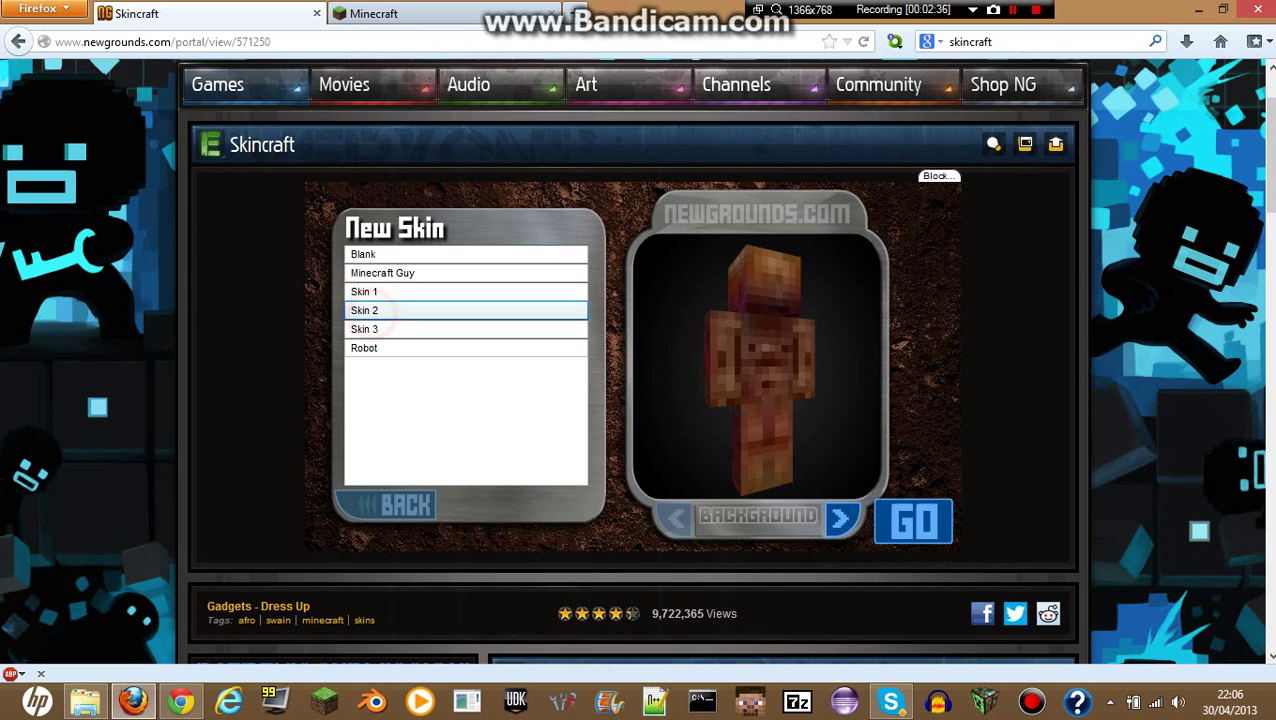
{"action": "left_click", "coordinate": [364, 329]}
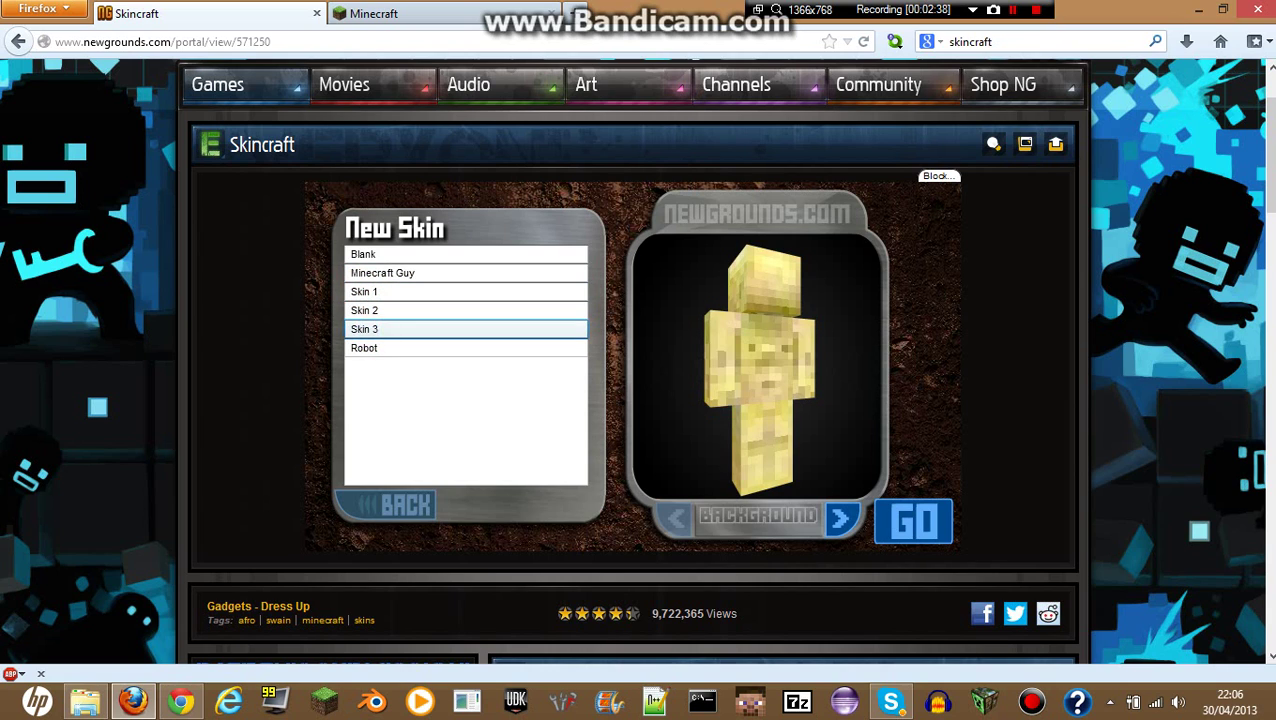
{"action": "left_click", "coordinate": [364, 348]}
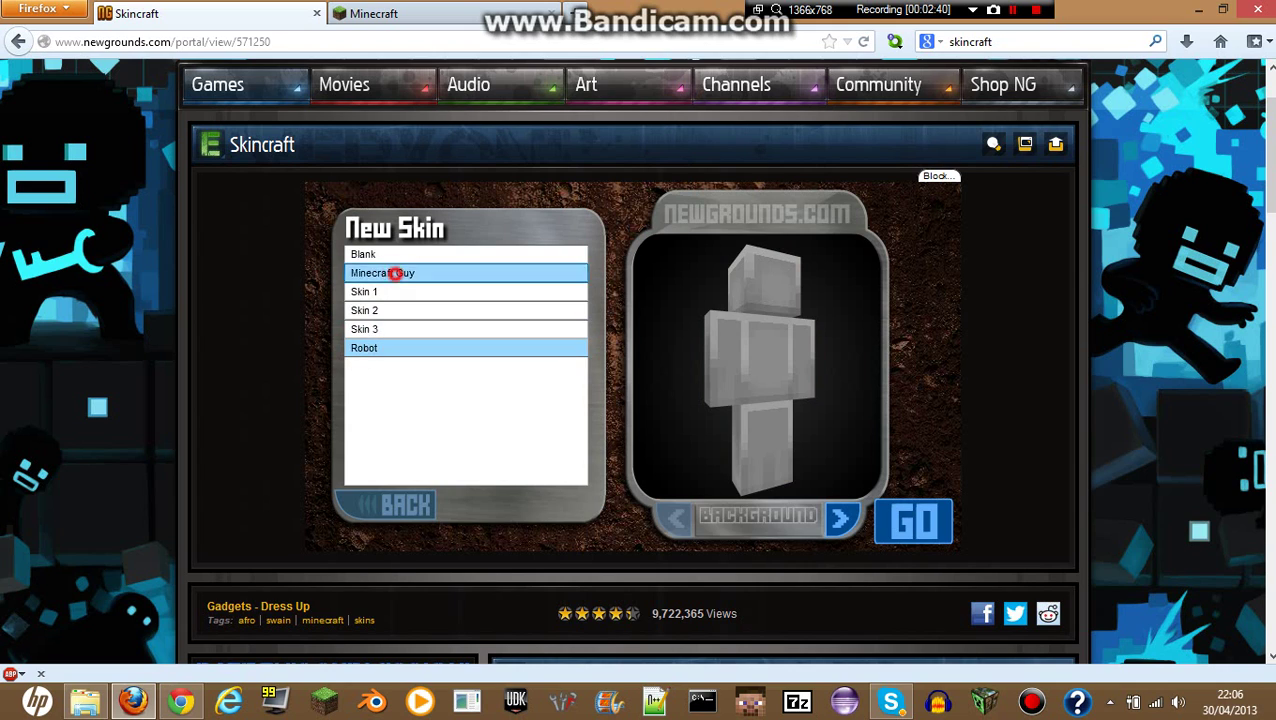
{"action": "left_click", "coordinate": [396, 273]}
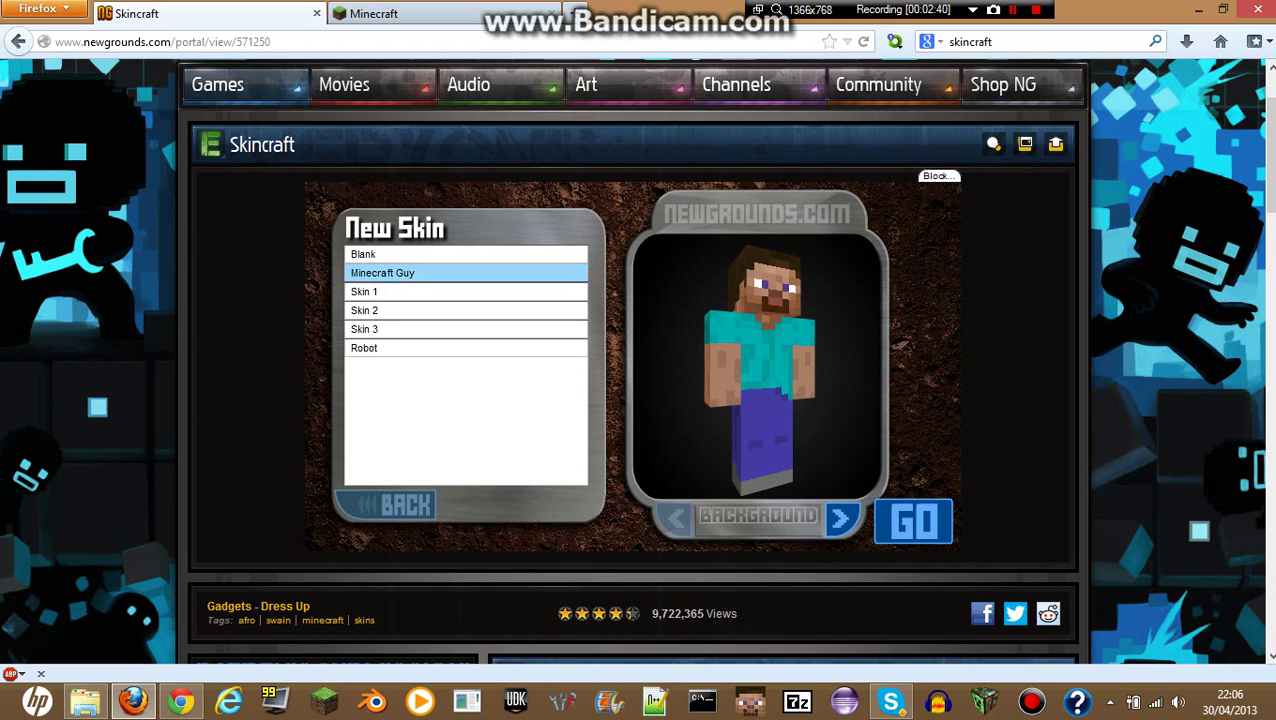
{"action": "left_click", "coordinate": [884, 518]}
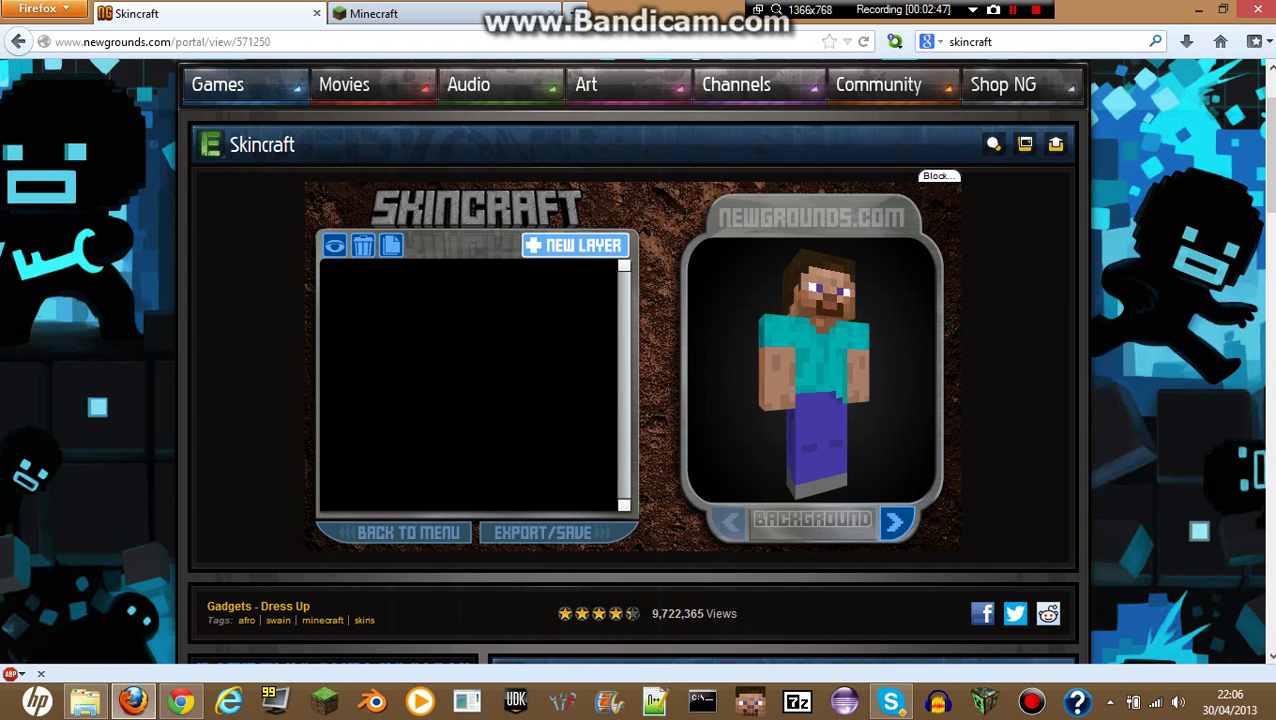
Step: Add the pre-made Shirt 3 from Shirts and Tops as a cyan (00e9d9) layer
{"action": "left_click", "coordinate": [599, 254]}
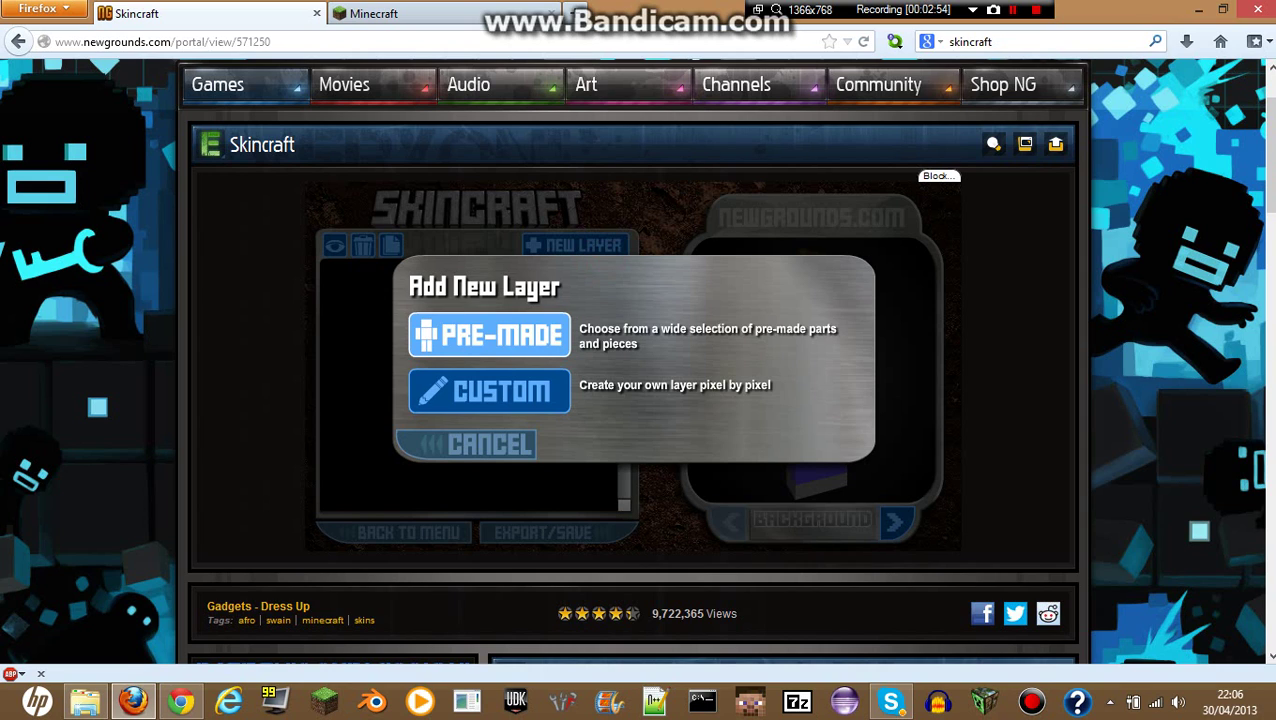
{"action": "left_click", "coordinate": [500, 328]}
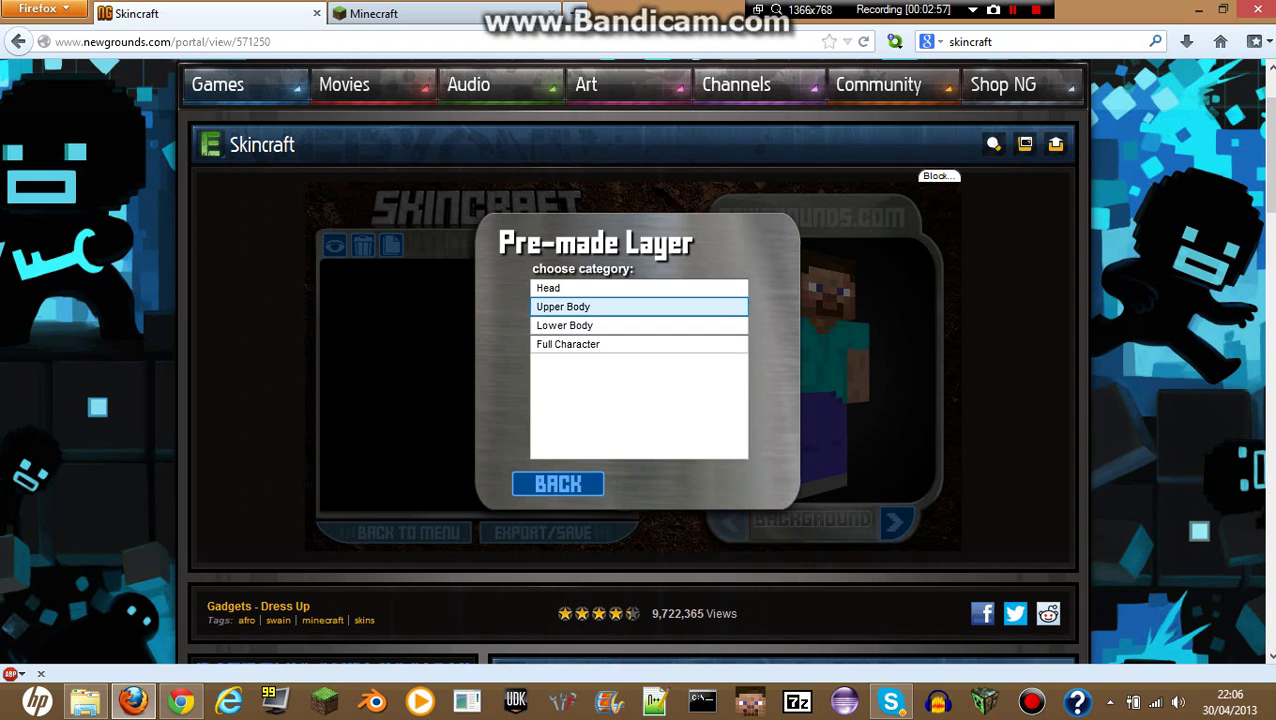
{"action": "left_click", "coordinate": [545, 306]}
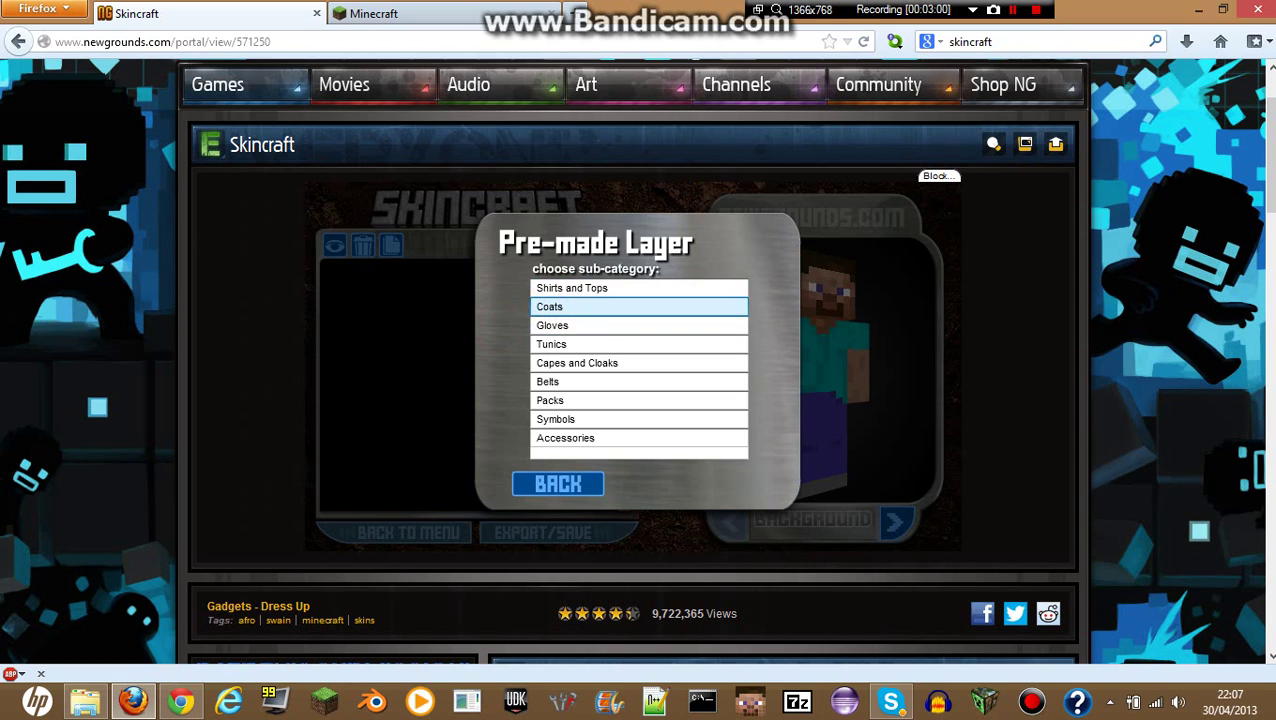
{"action": "left_click", "coordinate": [565, 288]}
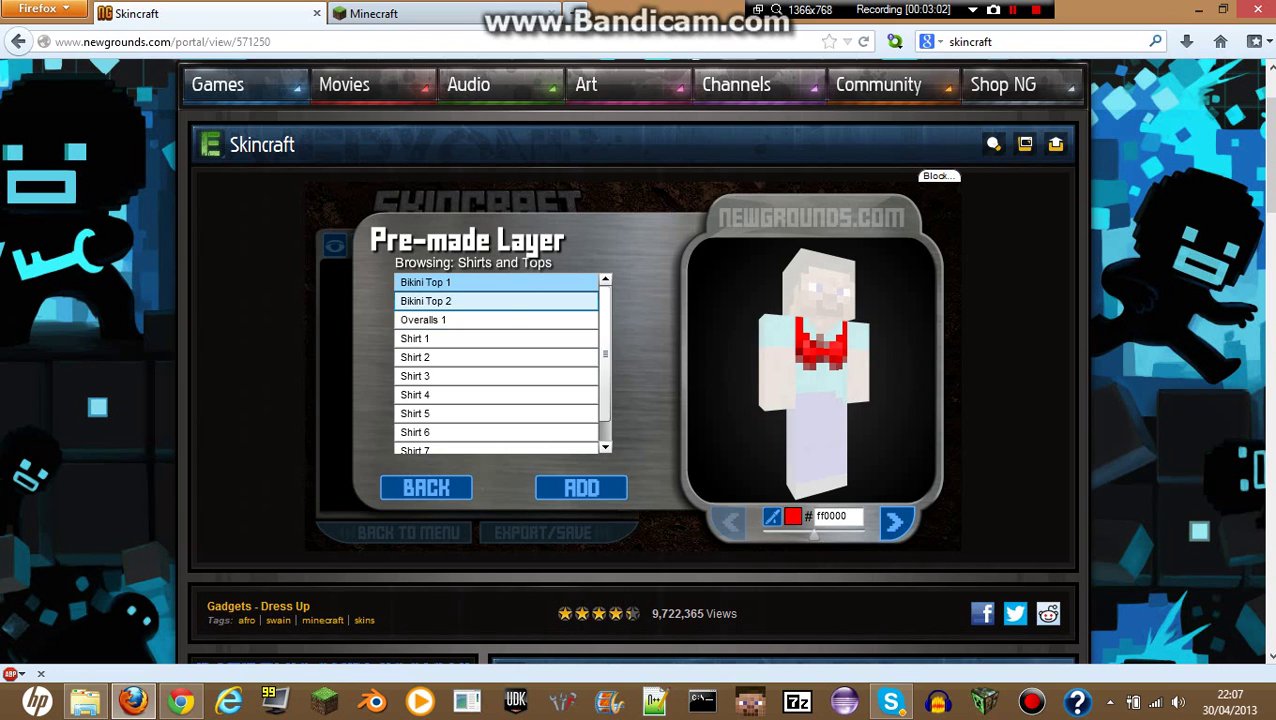
{"action": "left_click", "coordinate": [419, 358]}
{"action": "left_click", "coordinate": [420, 393]}
{"action": "left_click", "coordinate": [437, 375]}
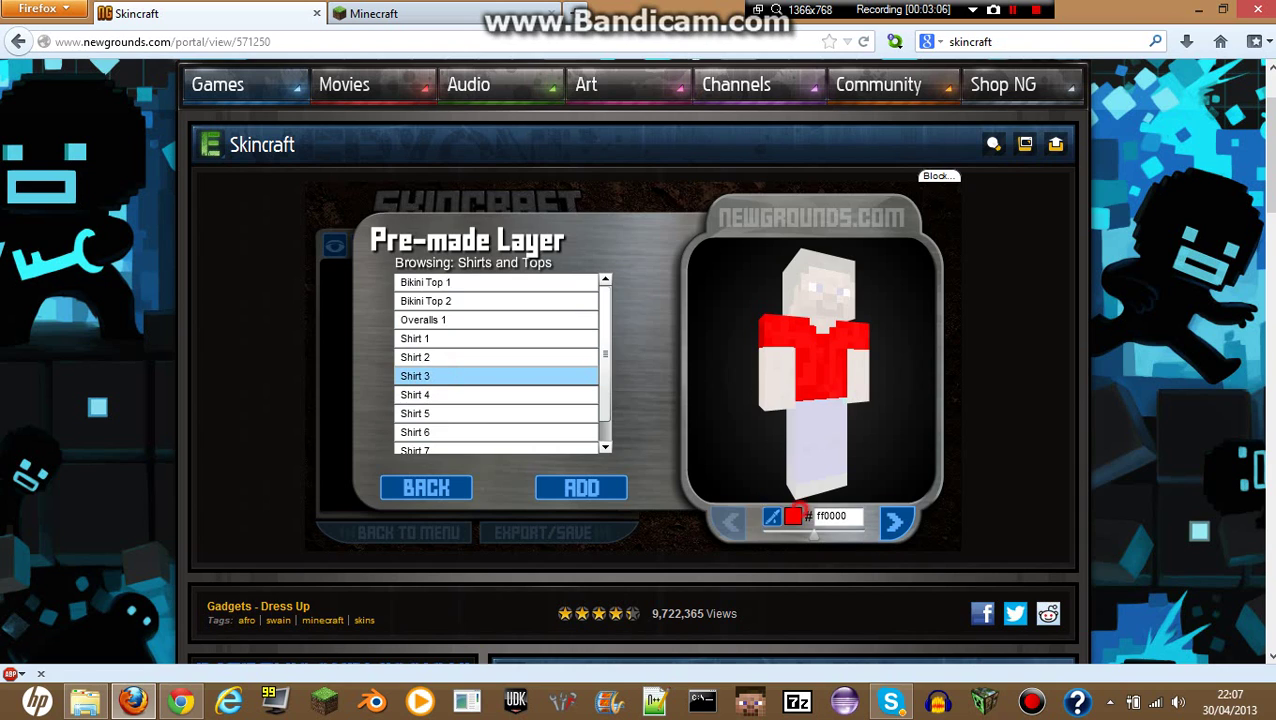
{"action": "left_click", "coordinate": [794, 514]}
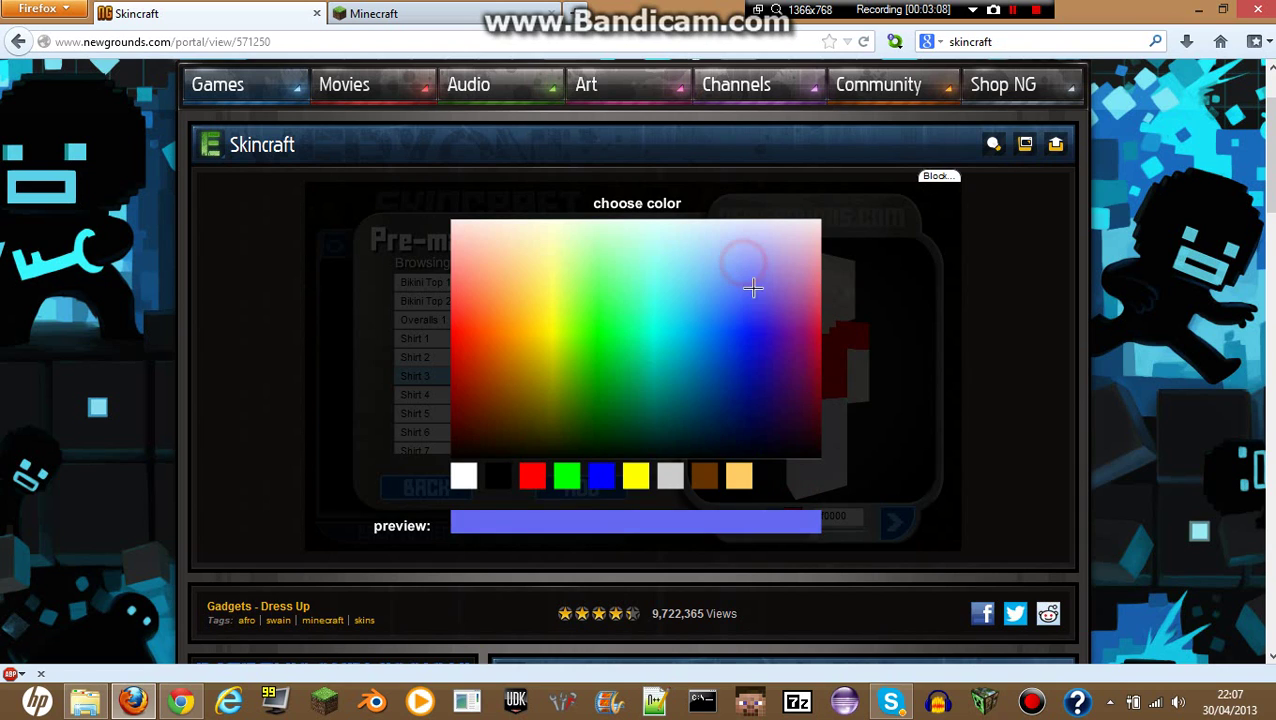
{"action": "left_click", "coordinate": [669, 363]}
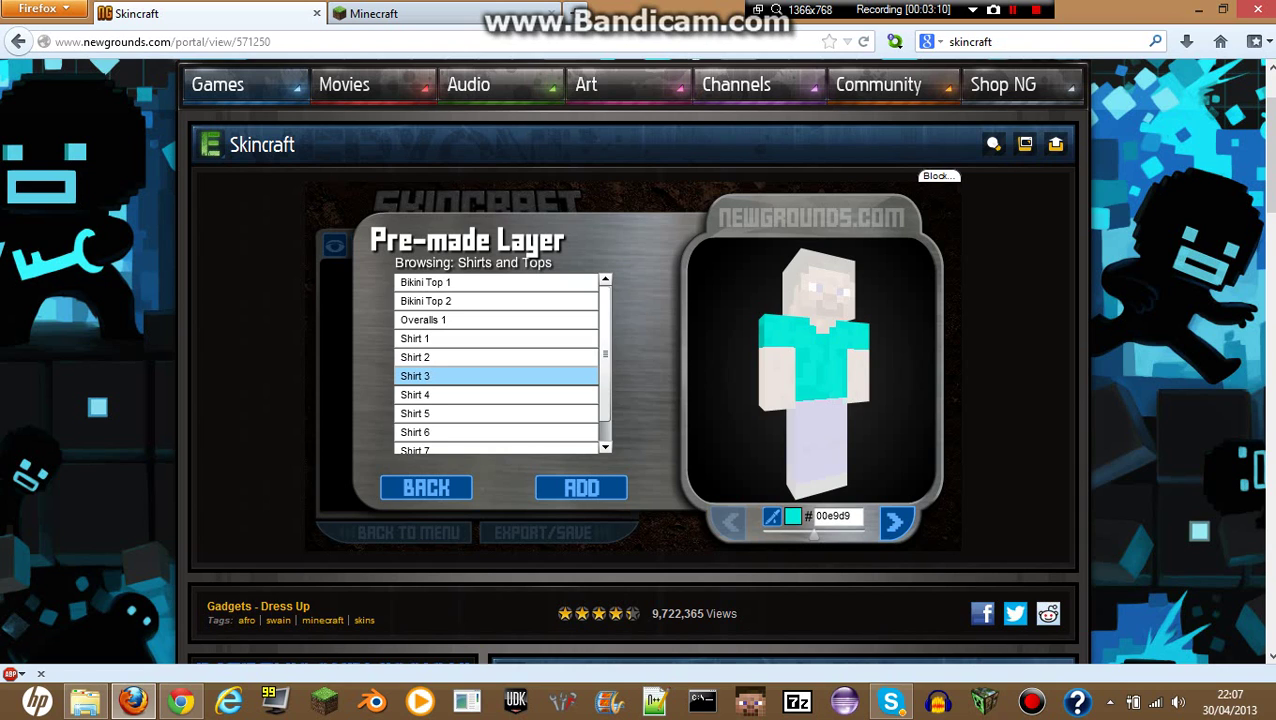
{"action": "left_click", "coordinate": [571, 482]}
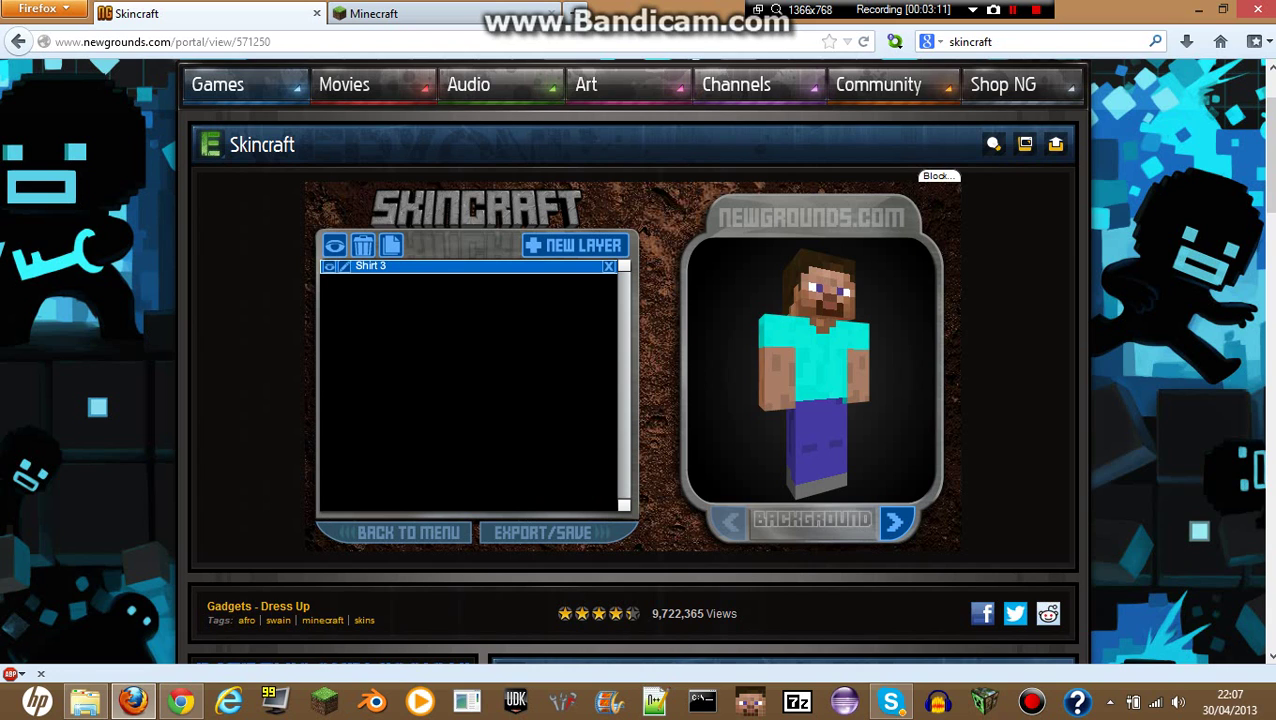
Step: Start a new Custom layer covering the HEAD
{"action": "left_click", "coordinate": [570, 245]}
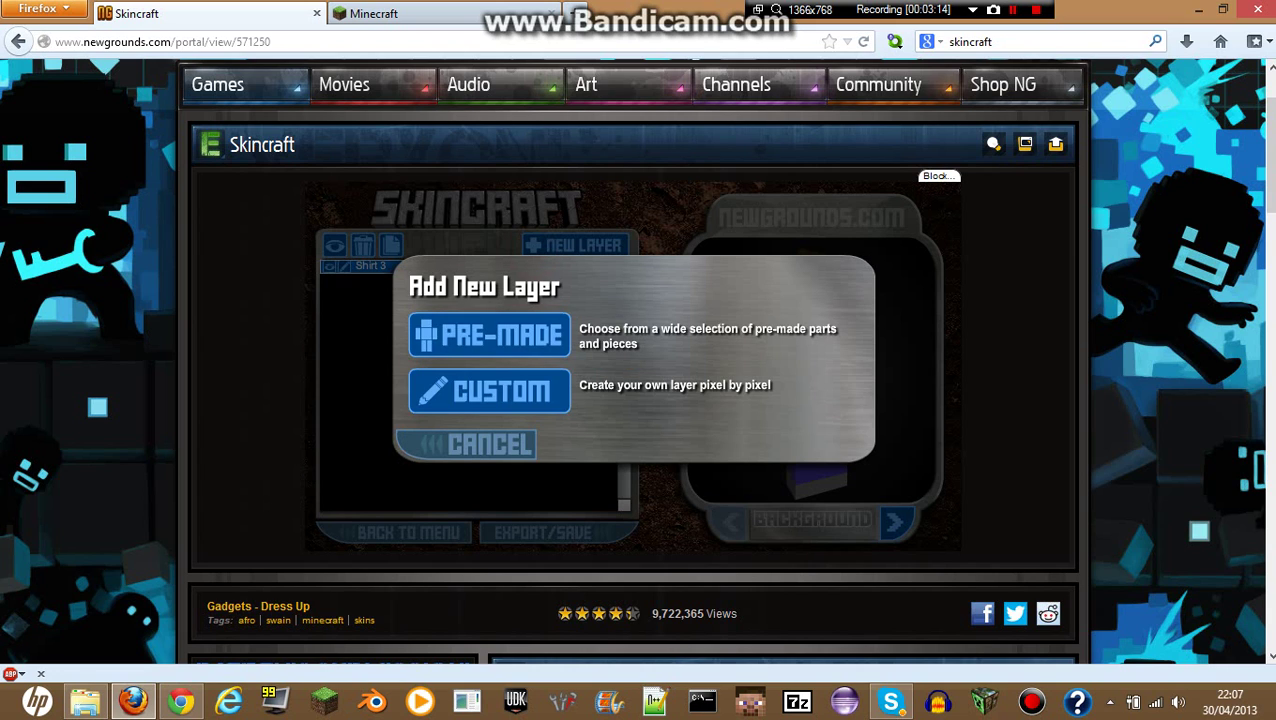
{"action": "left_click", "coordinate": [483, 391]}
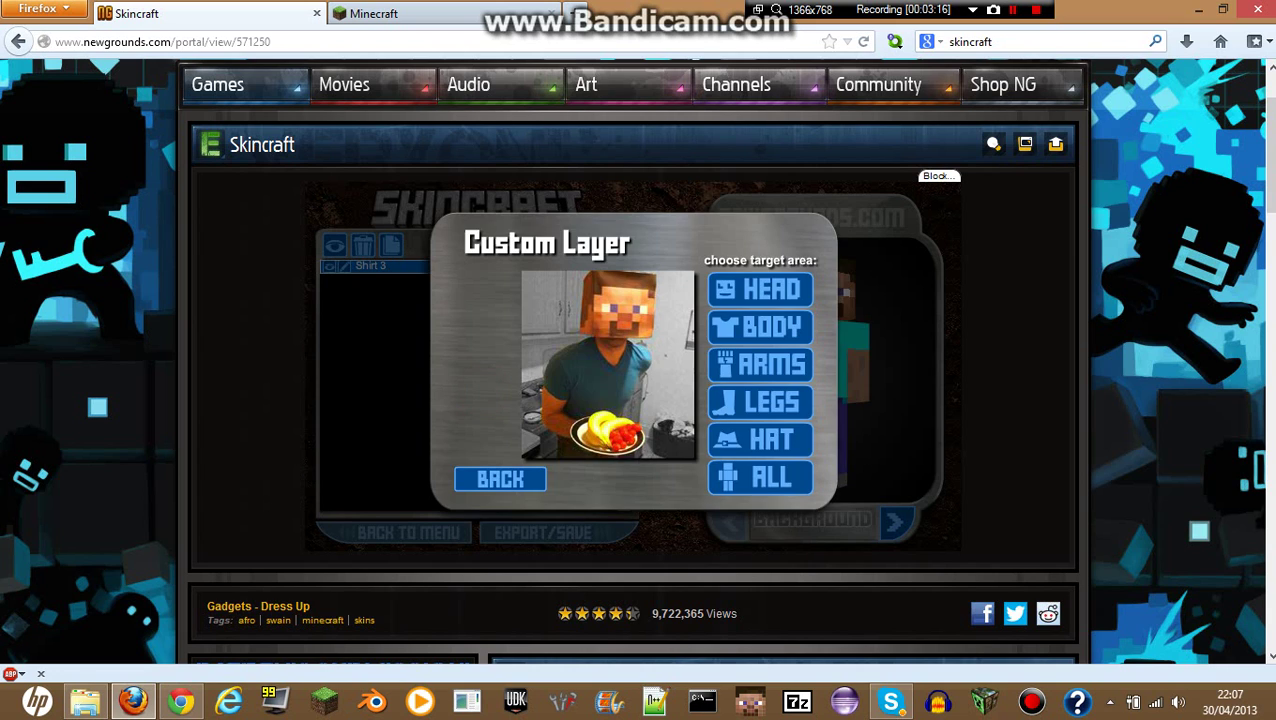
{"action": "left_click", "coordinate": [728, 286]}
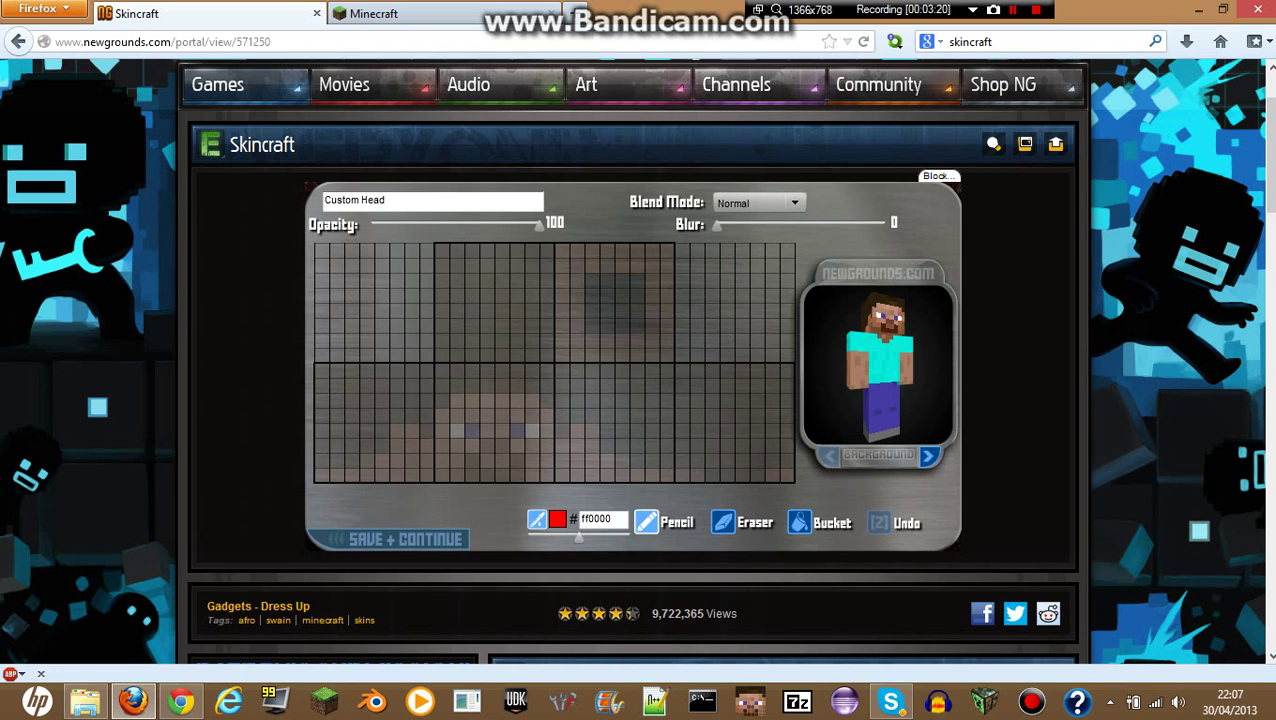
Step: Paint white eye pixels and purple pupils on the custom head
{"action": "left_click", "coordinate": [557, 518]}
{"action": "left_click", "coordinate": [463, 476]}
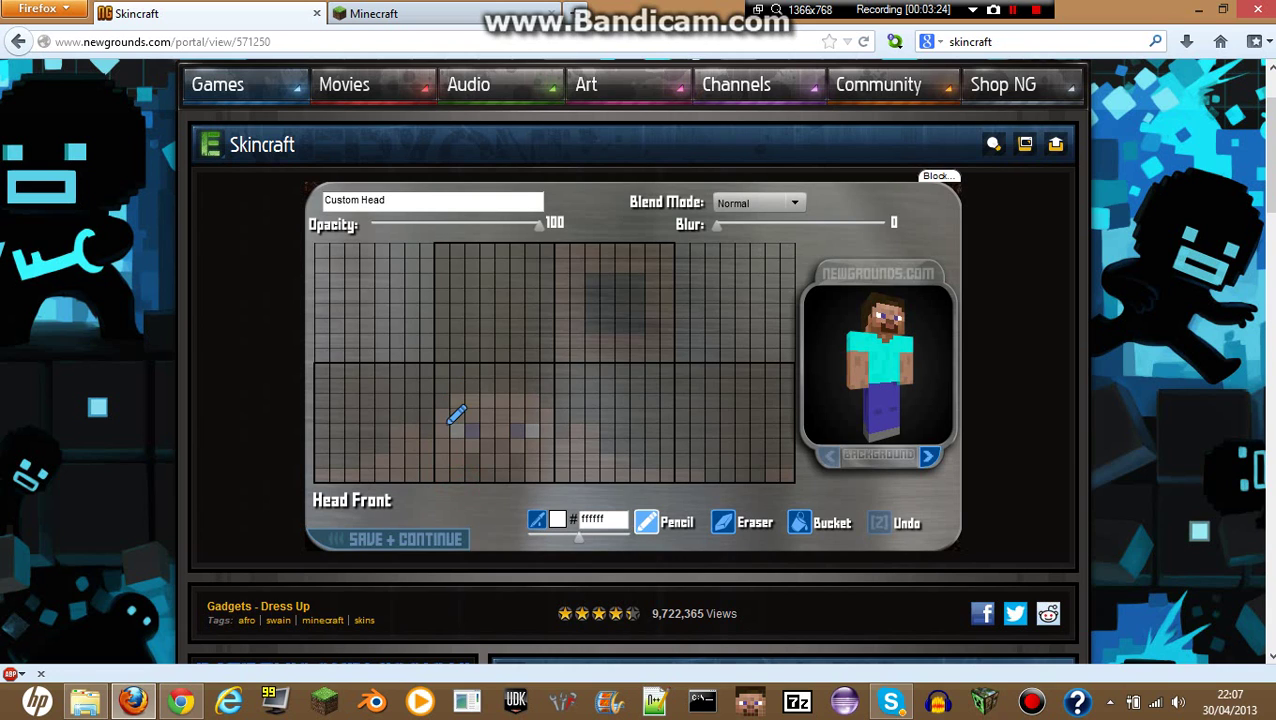
{"action": "left_click", "coordinate": [442, 431]}
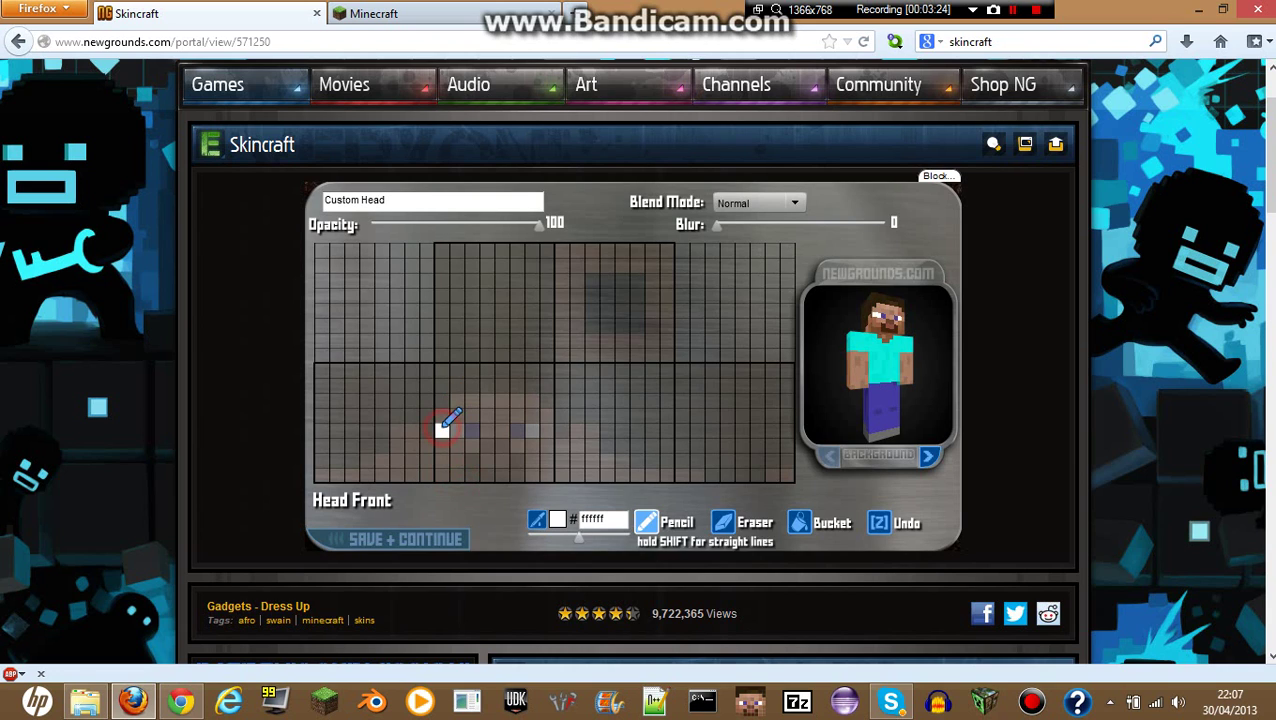
{"action": "left_click", "coordinate": [547, 431]}
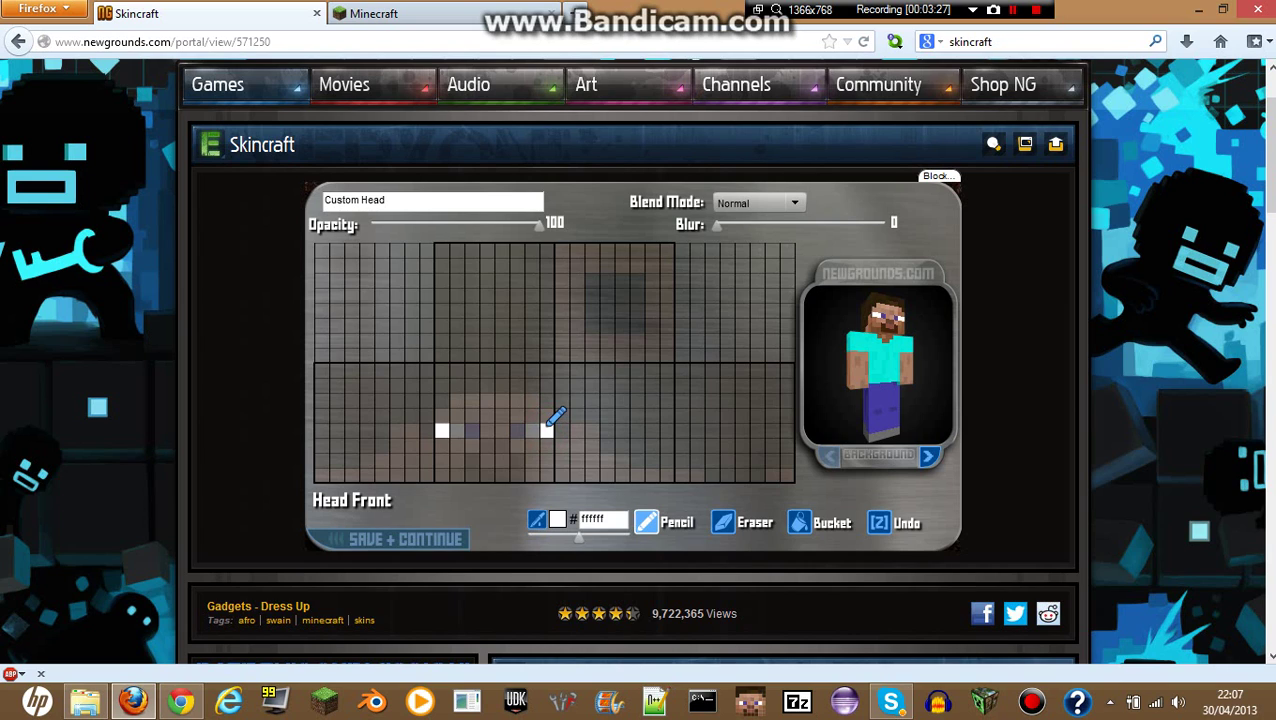
{"action": "left_click", "coordinate": [540, 518]}
{"action": "left_click", "coordinate": [475, 430]}
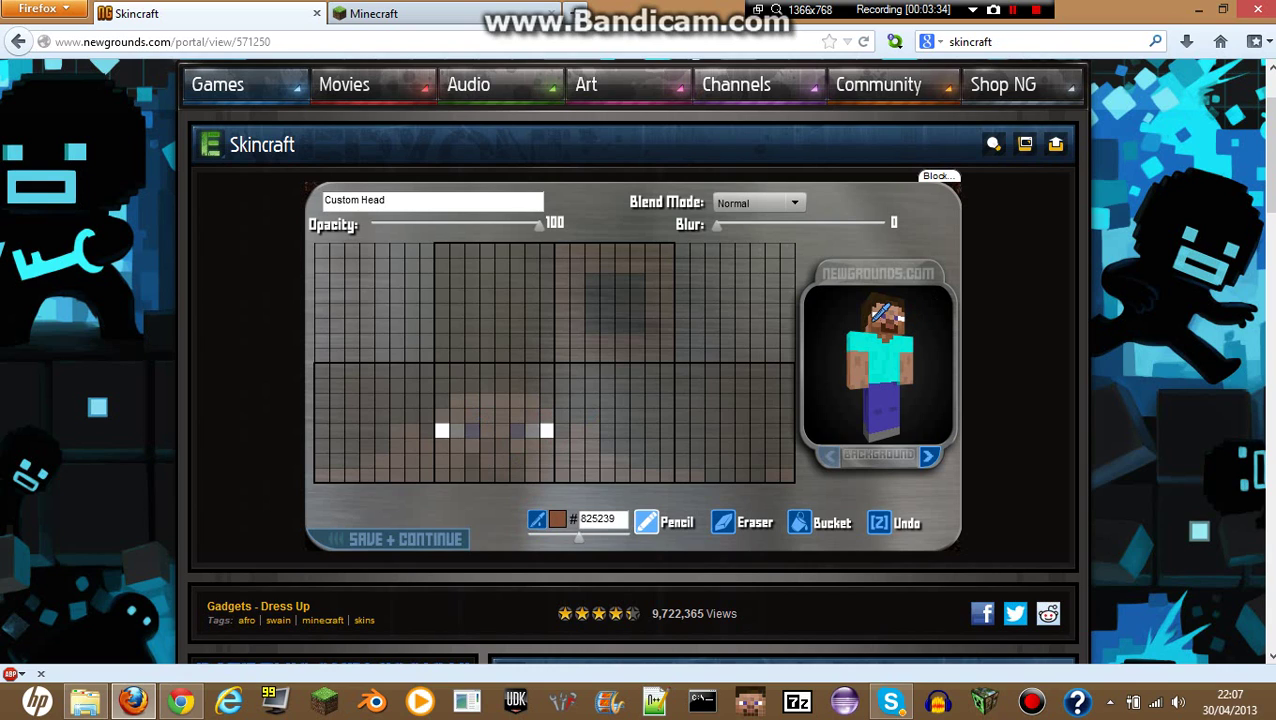
{"action": "left_click", "coordinate": [880, 316]}
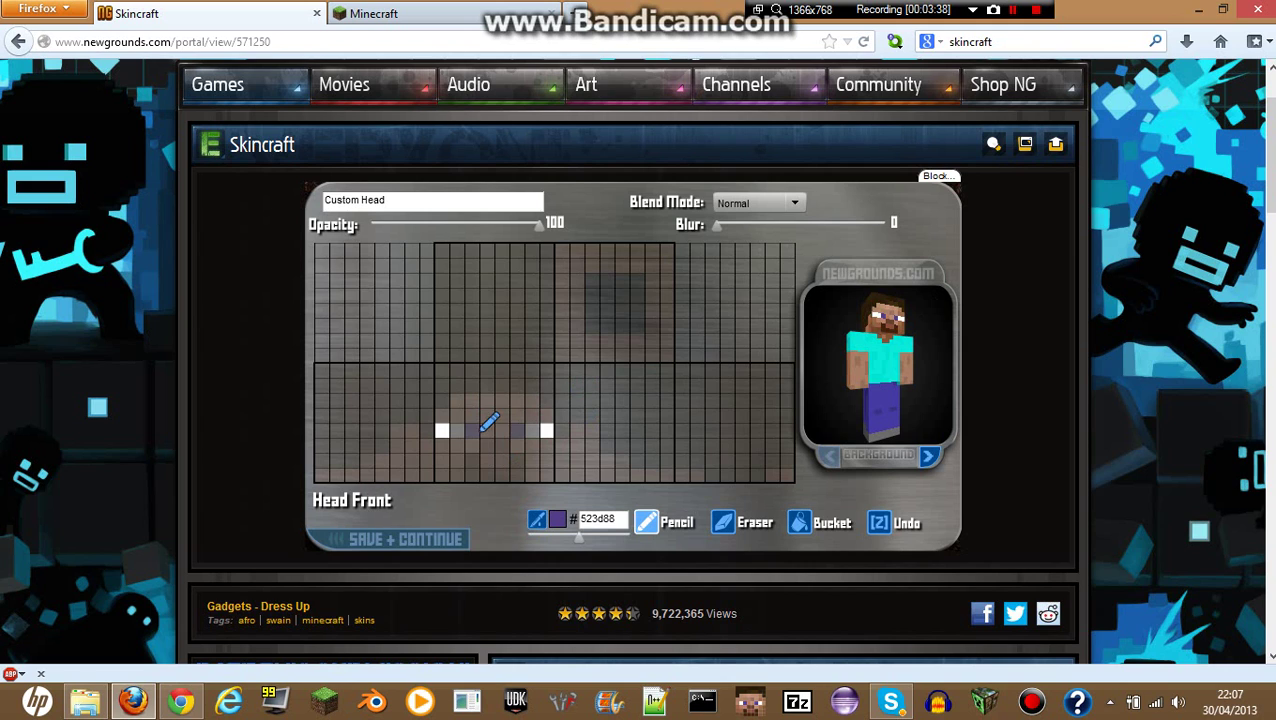
{"action": "left_click", "coordinate": [452, 430]}
{"action": "left_click", "coordinate": [462, 430]}
Step: Add white beside both pupils, inspect the head in the preview, and save the layer
{"action": "left_click", "coordinate": [557, 518]}
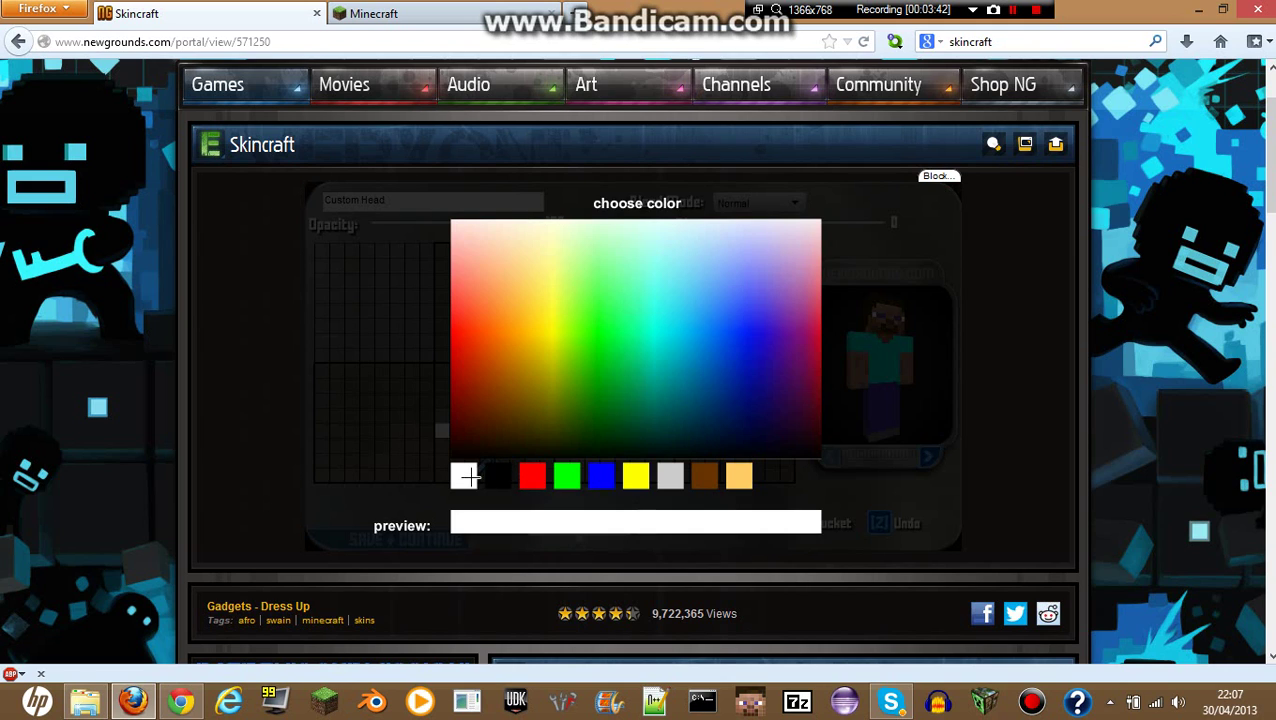
{"action": "left_click", "coordinate": [462, 476]}
{"action": "left_click", "coordinate": [472, 430]}
{"action": "left_click", "coordinate": [520, 428]}
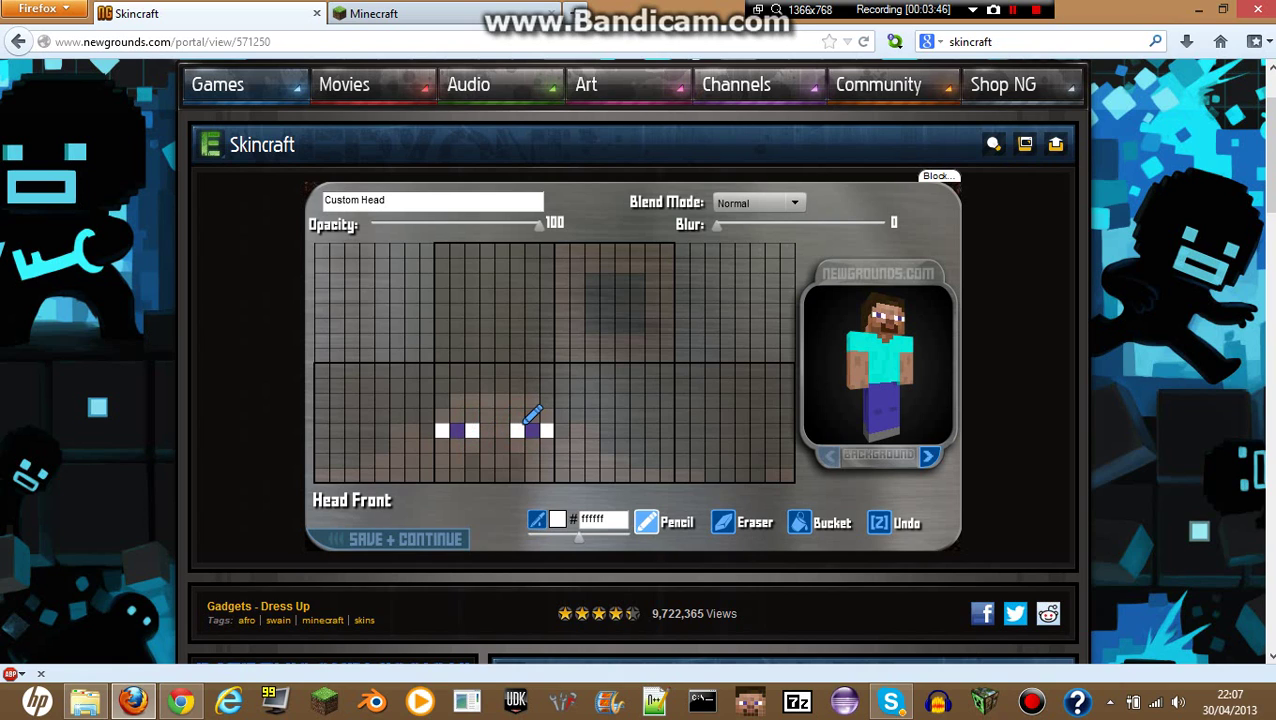
{"action": "key", "text": "shift+F12"}
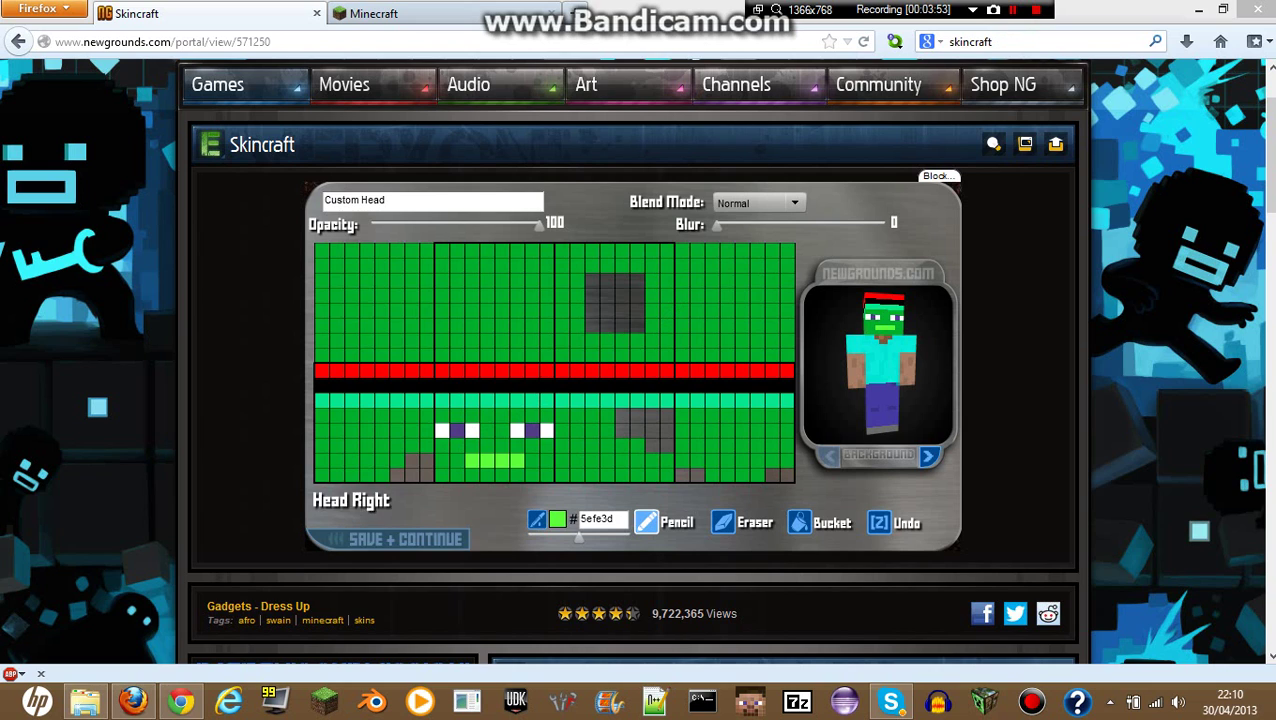
{"action": "left_click_drag", "start_coordinate": [897, 333], "coordinate": [890, 360]}
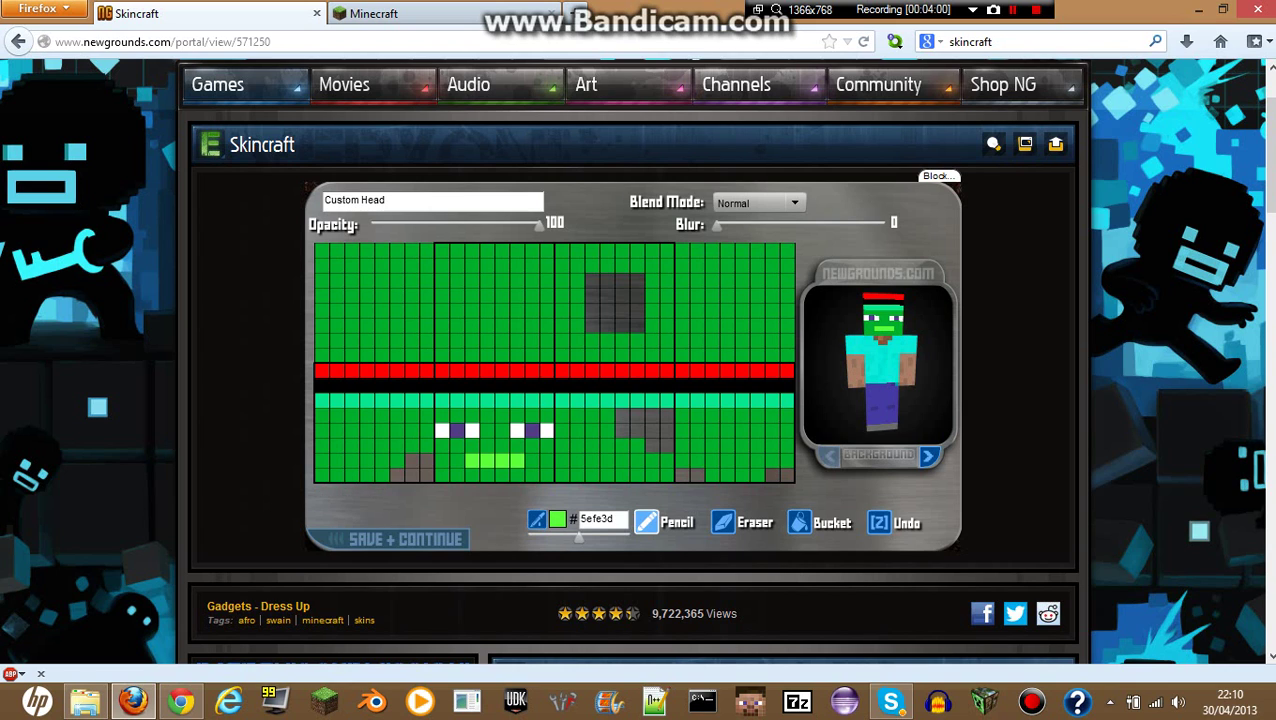
{"action": "left_click", "coordinate": [394, 538]}
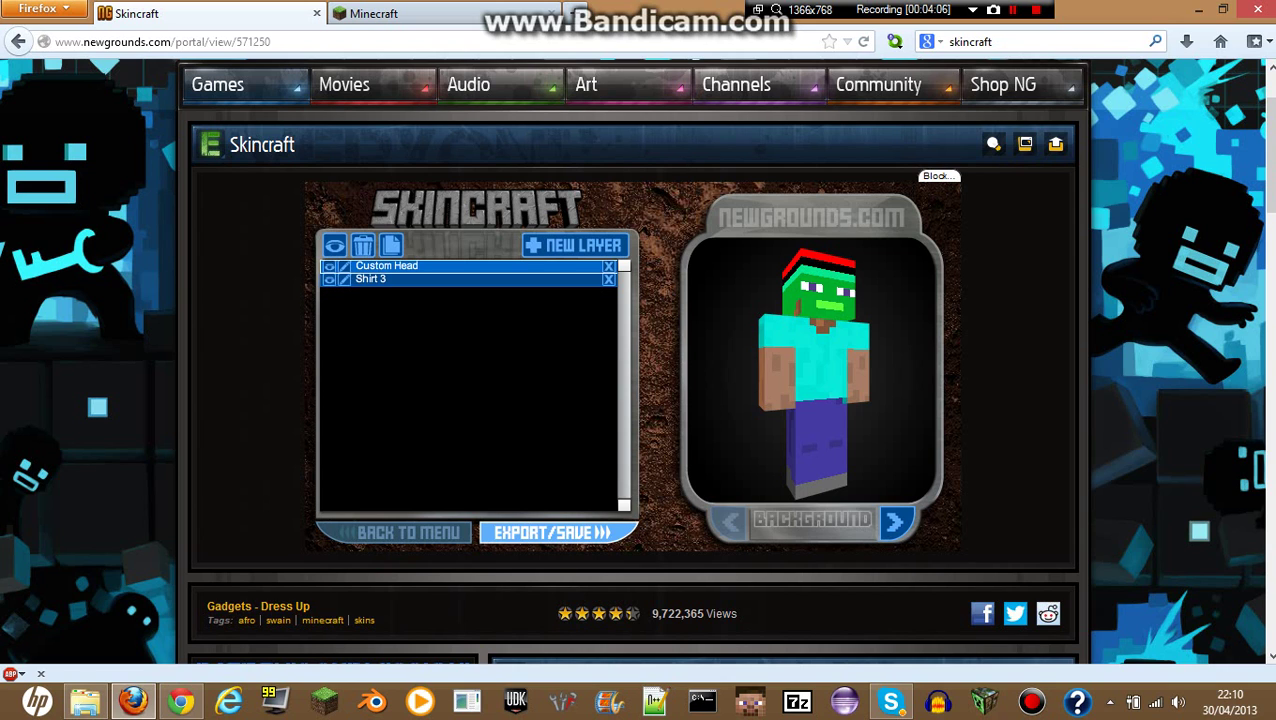
Step: Export the skin as a PNG named Youtube3, then switch to the minecraft.net tab
{"action": "left_click", "coordinate": [525, 532]}
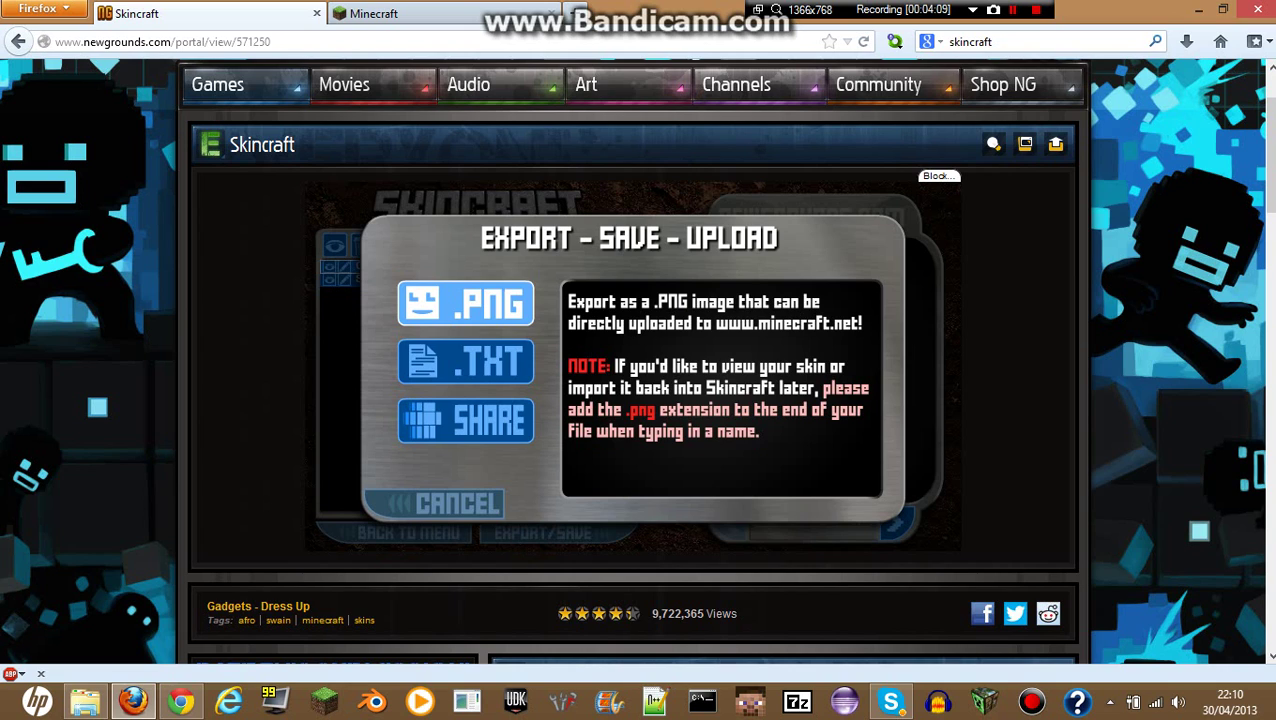
{"action": "left_click", "coordinate": [464, 298]}
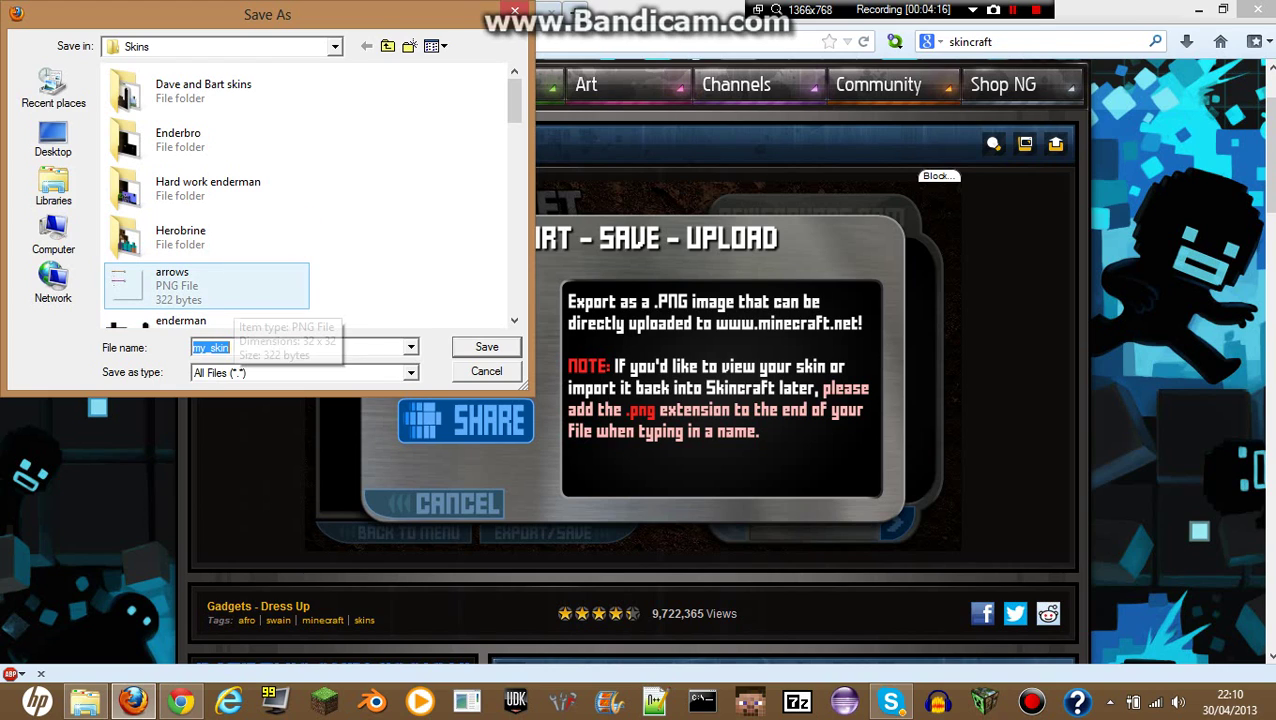
{"action": "type", "text": "You"}
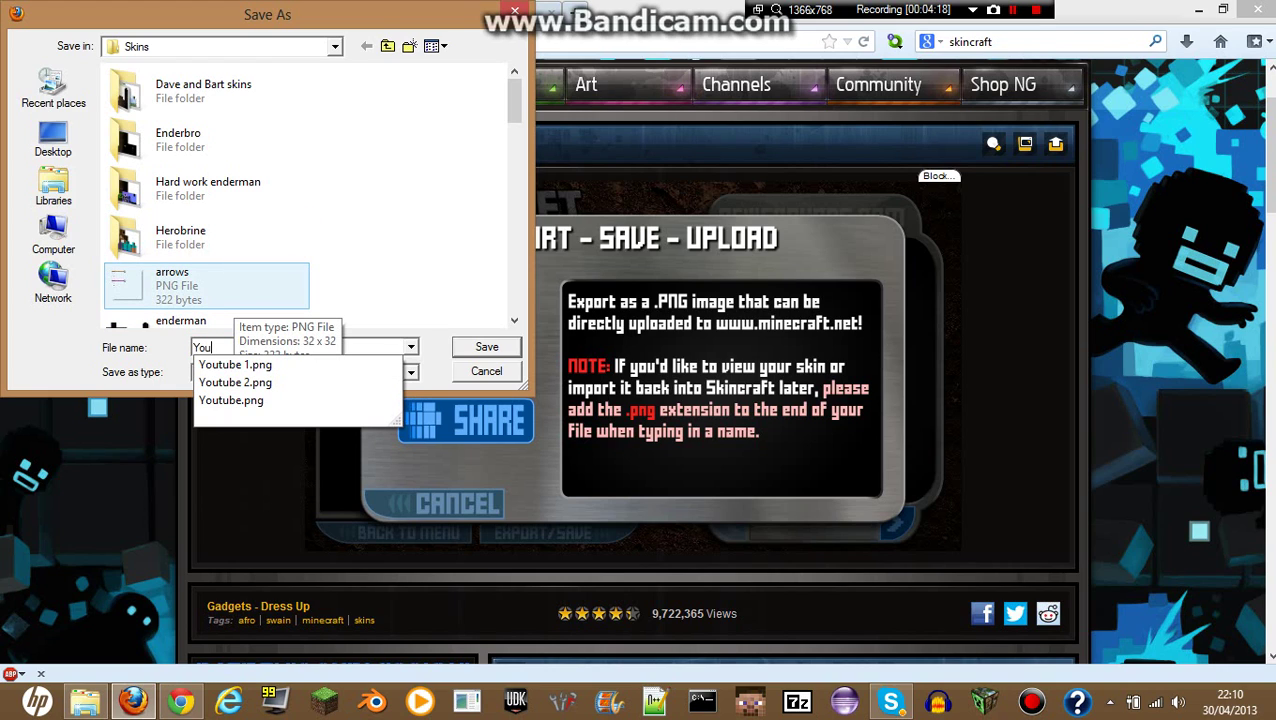
{"action": "type", "text": "tube3"}
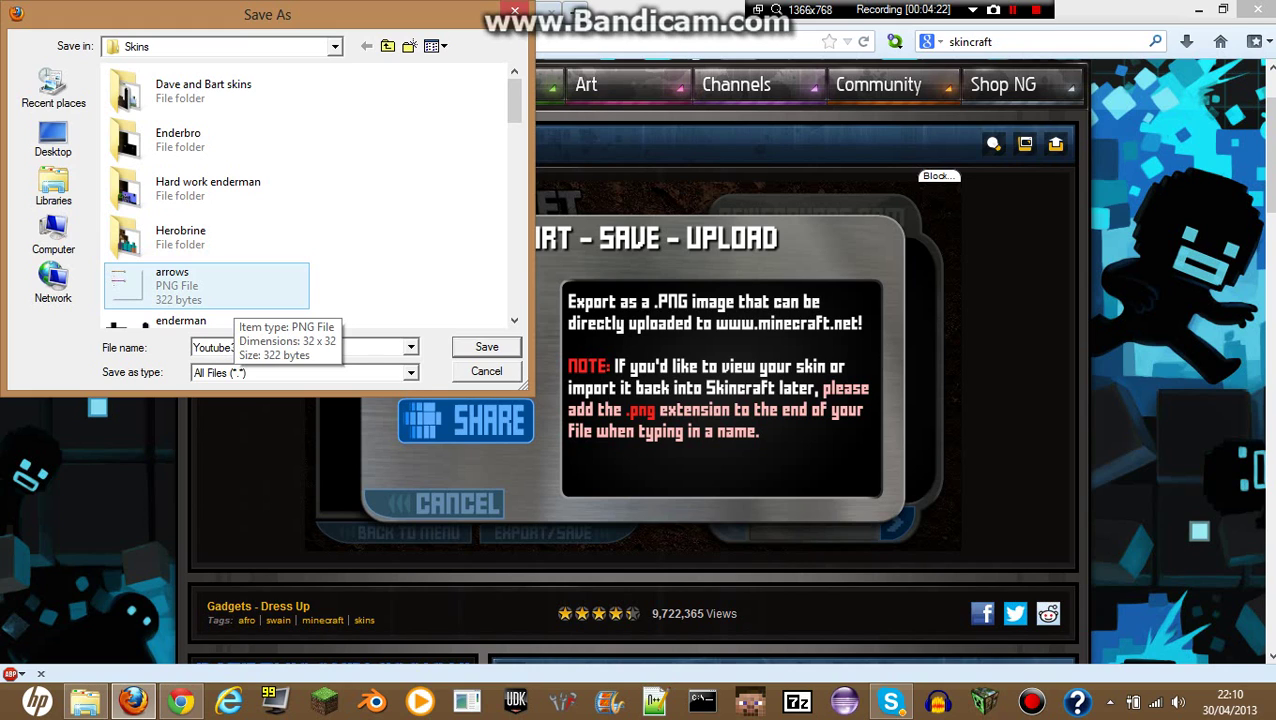
{"action": "scroll", "coordinate": [512, 106], "scroll_direction": "down", "scroll_amount": 2}
{"action": "scroll", "coordinate": [300, 195], "scroll_direction": "down", "scroll_amount": 6}
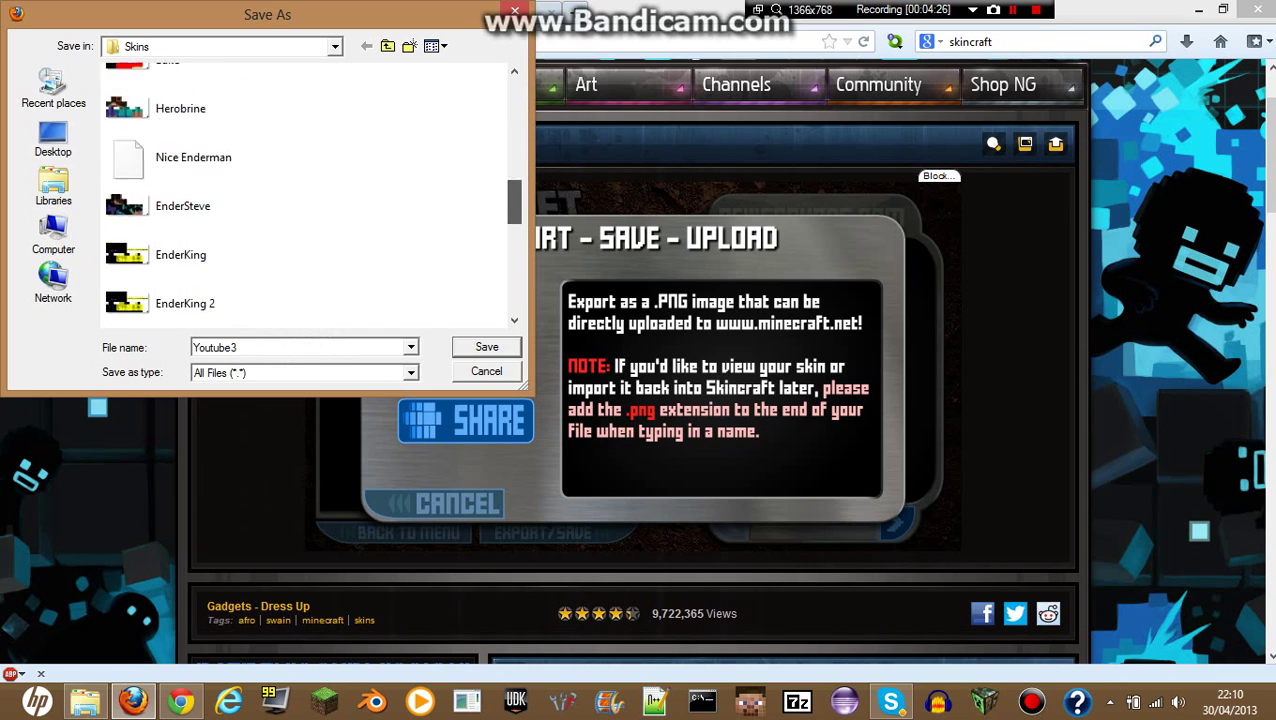
{"action": "scroll", "coordinate": [300, 195], "scroll_direction": "down", "scroll_amount": 2}
{"action": "left_click", "coordinate": [466, 346]}
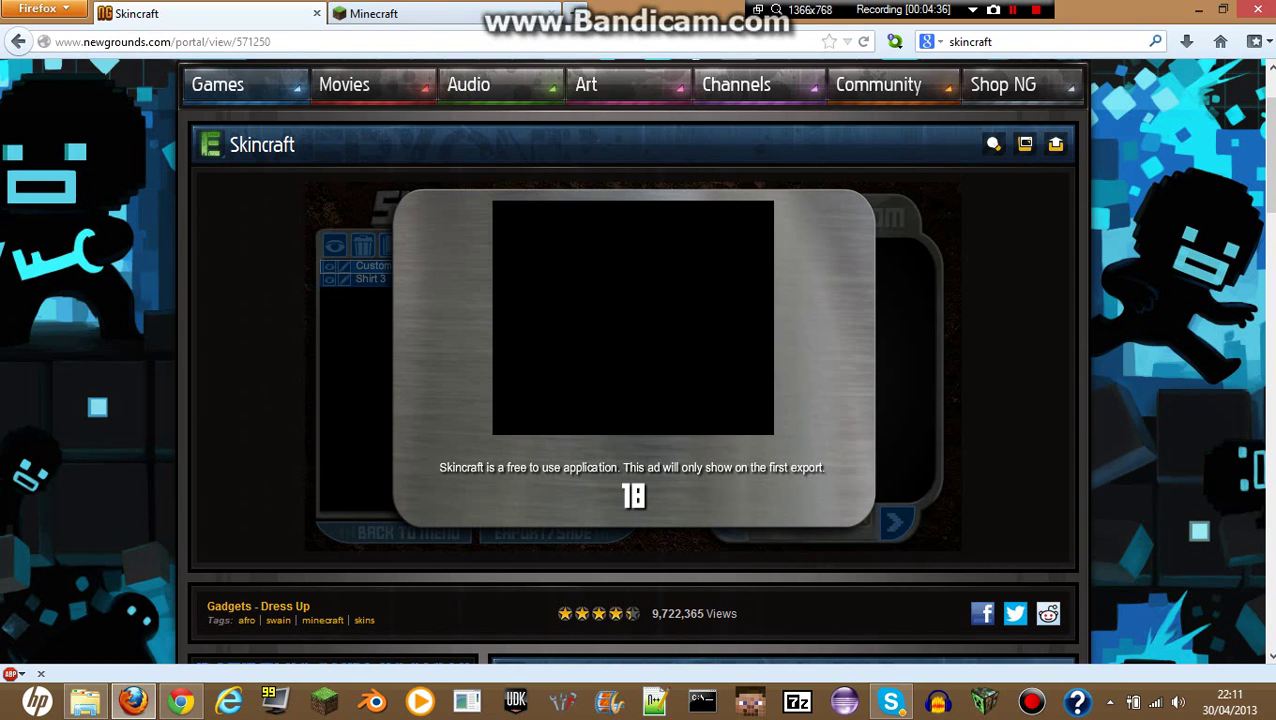
{"action": "left_click", "coordinate": [440, 13]}
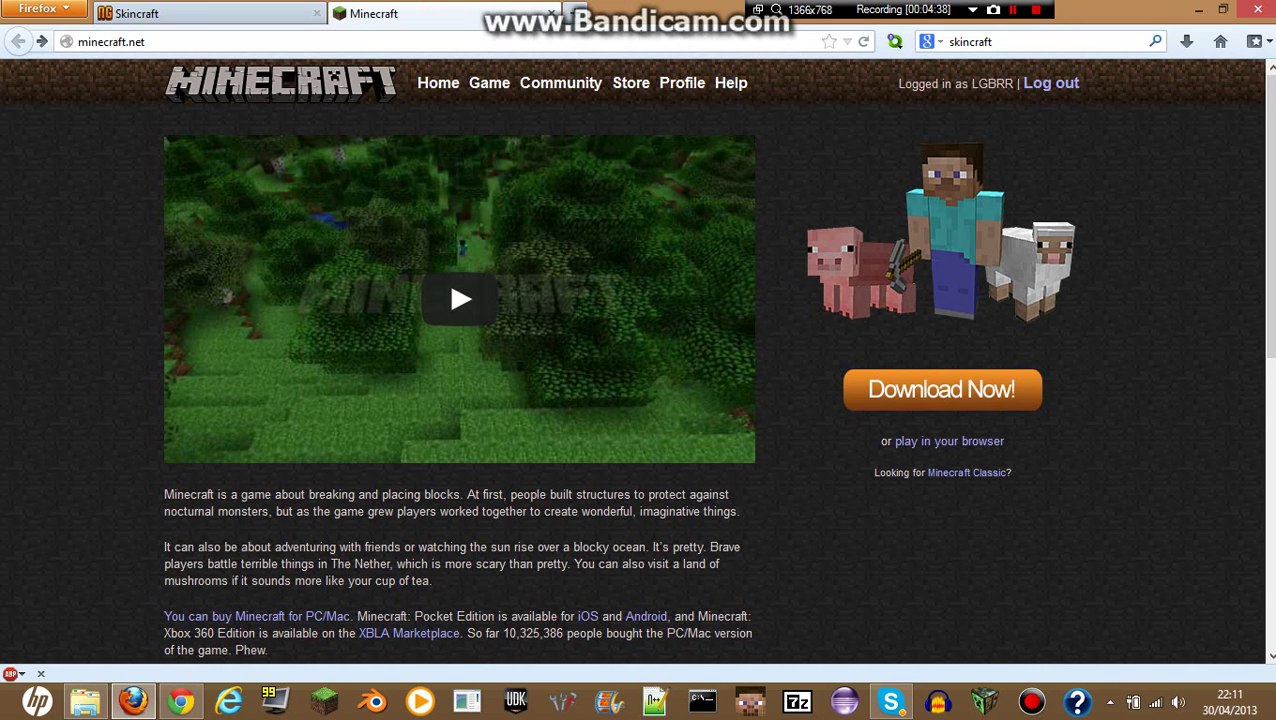
Step: Go to the account Profile page on minecraft.net
{"action": "left_click", "coordinate": [171, 42]}
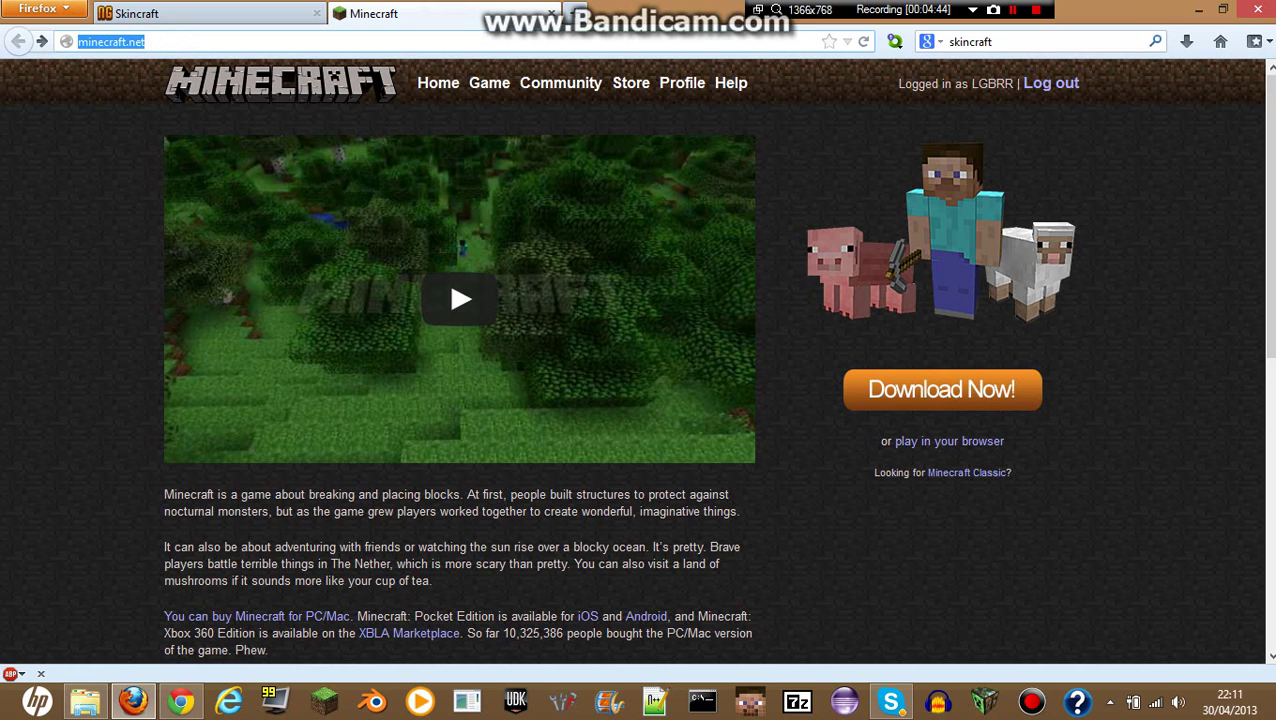
{"action": "left_click", "coordinate": [46, 168]}
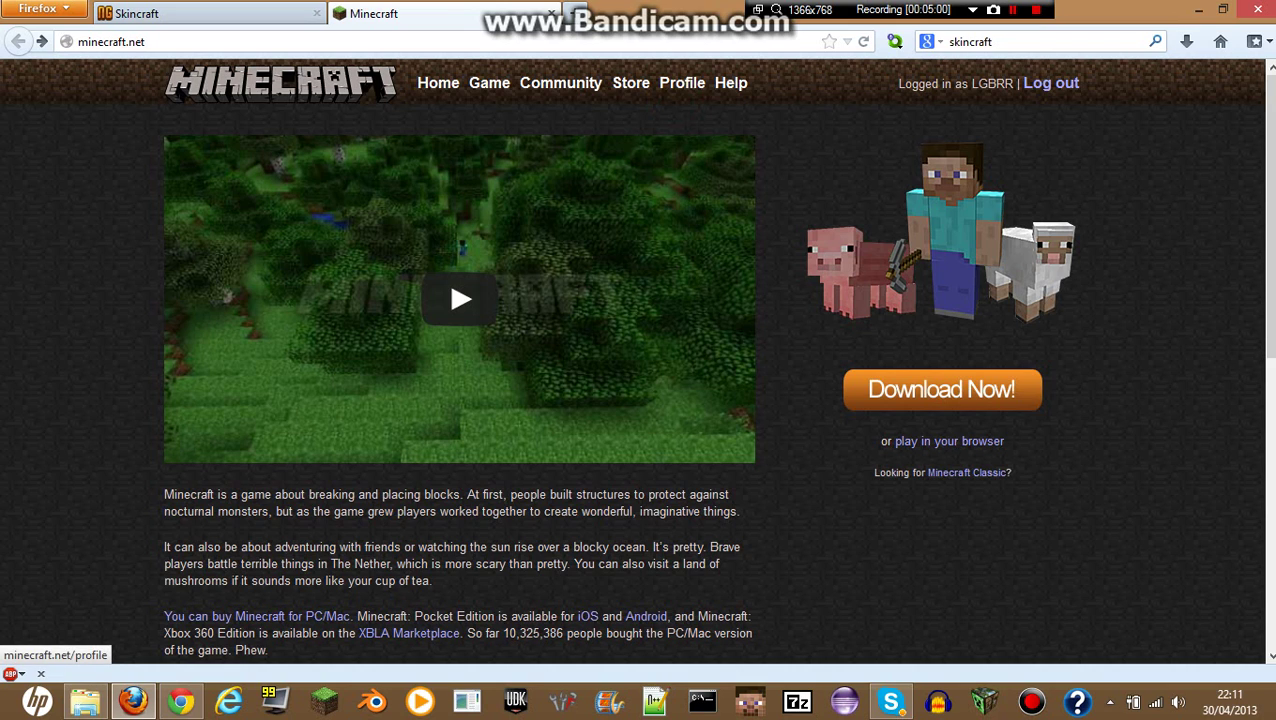
{"action": "left_click", "coordinate": [682, 83]}
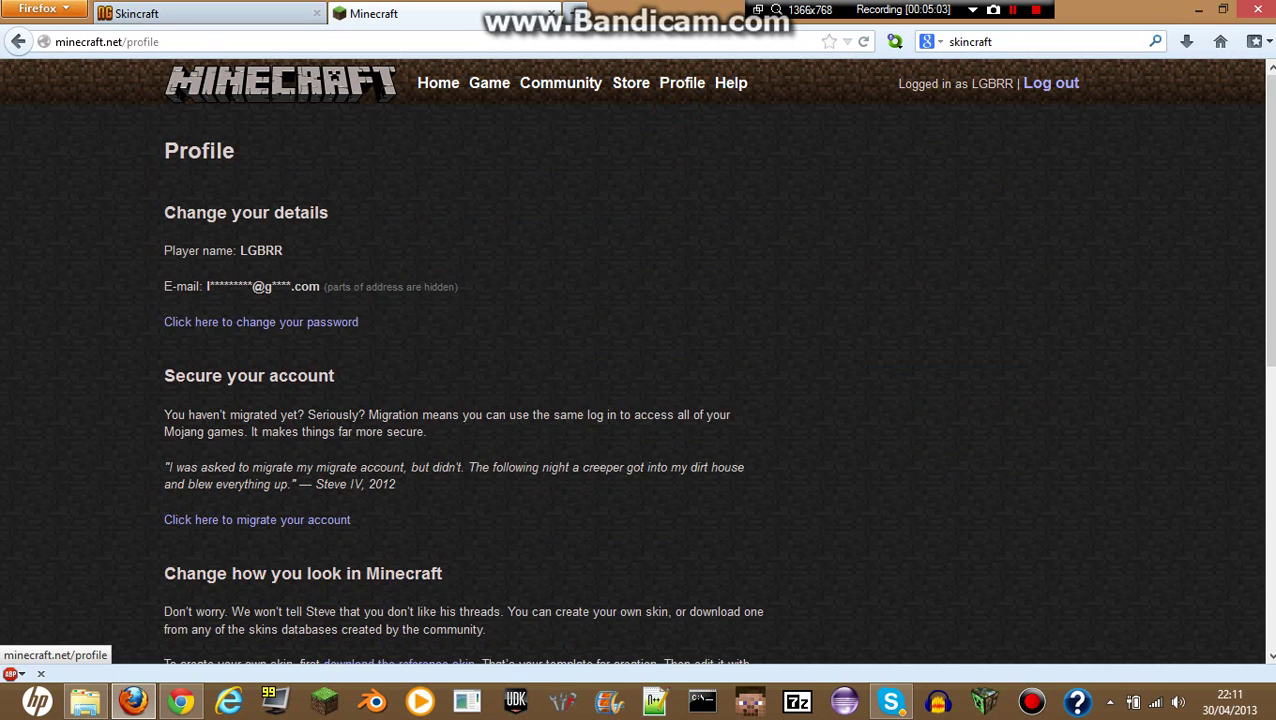
{"action": "scroll", "coordinate": [640, 360], "scroll_direction": "down", "scroll_amount": 5}
{"action": "scroll", "coordinate": [640, 360], "scroll_direction": "up", "scroll_amount": 2}
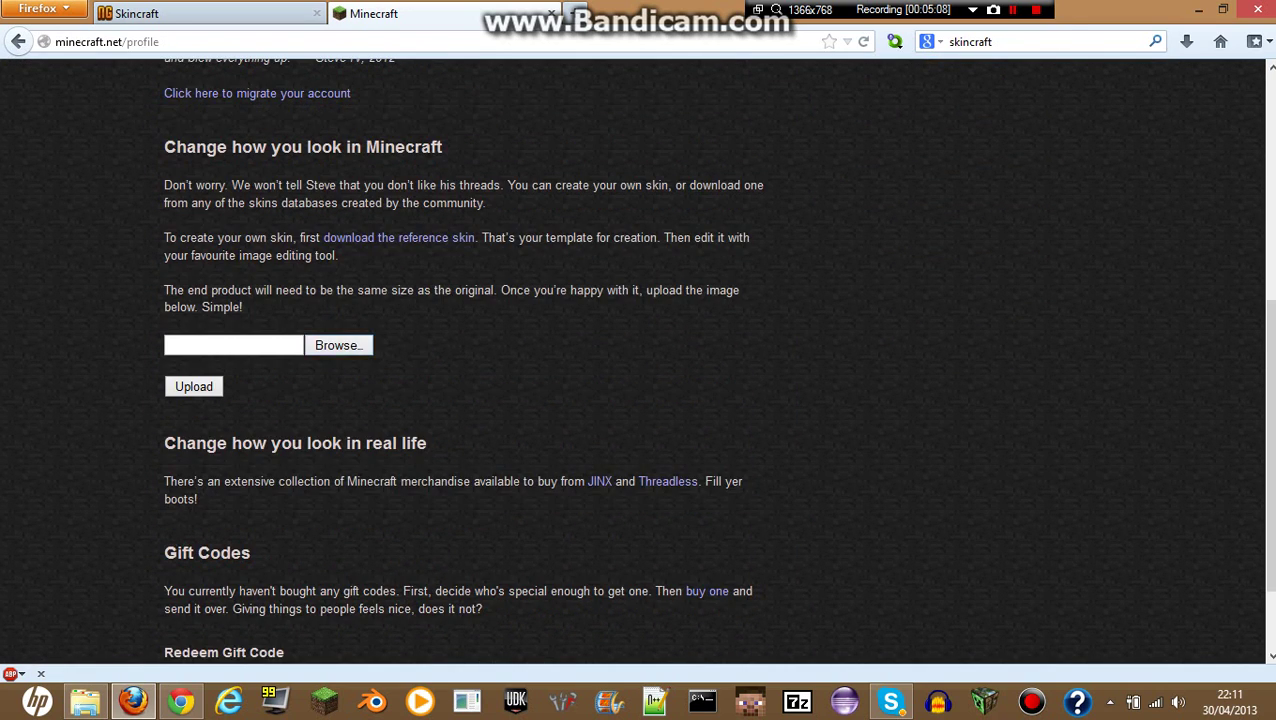
Step: Upload the Youtube3 image from the Skins folder as the account's skin
{"action": "left_click", "coordinate": [356, 345]}
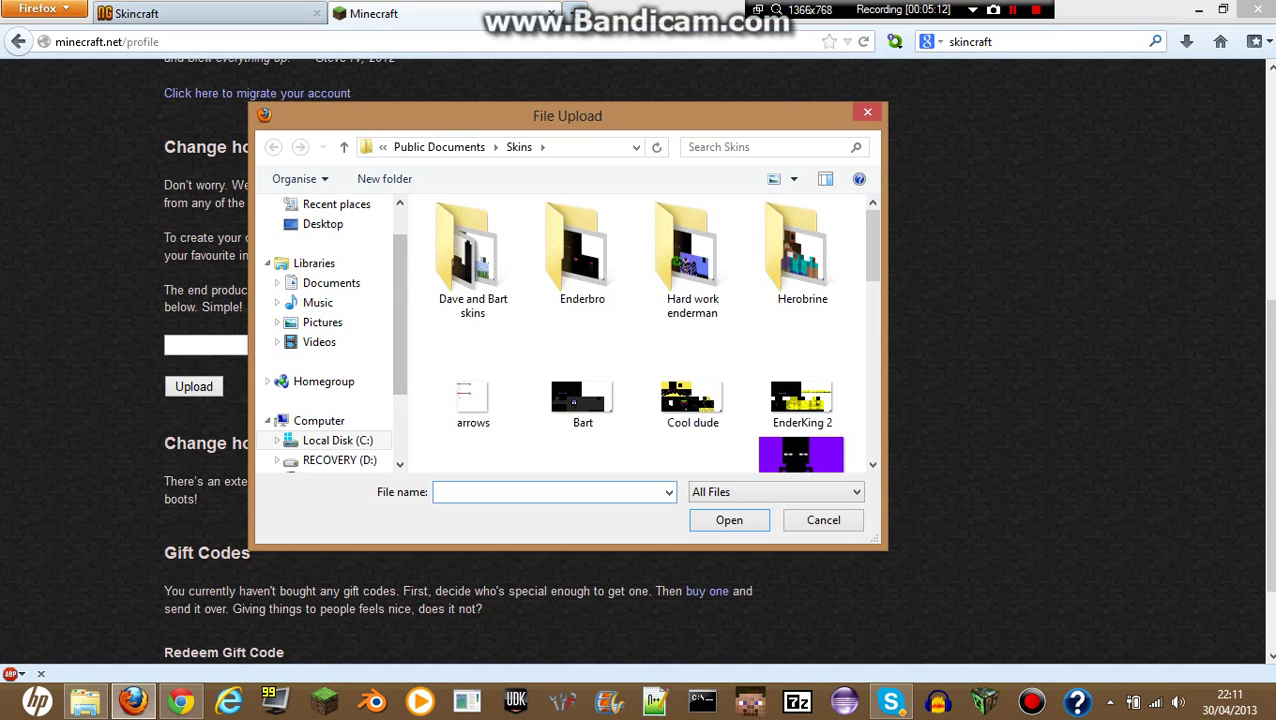
{"action": "left_click_drag", "start_coordinate": [872, 244], "coordinate": [872, 400]}
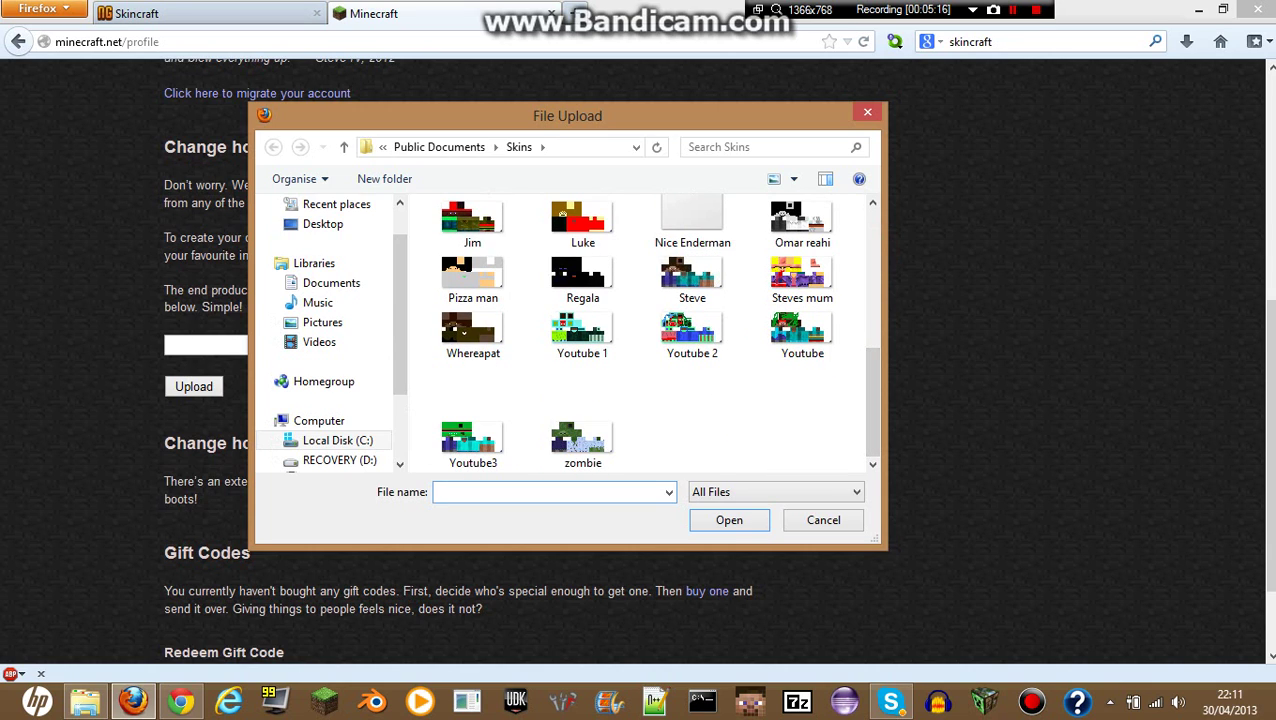
{"action": "left_click", "coordinate": [473, 420]}
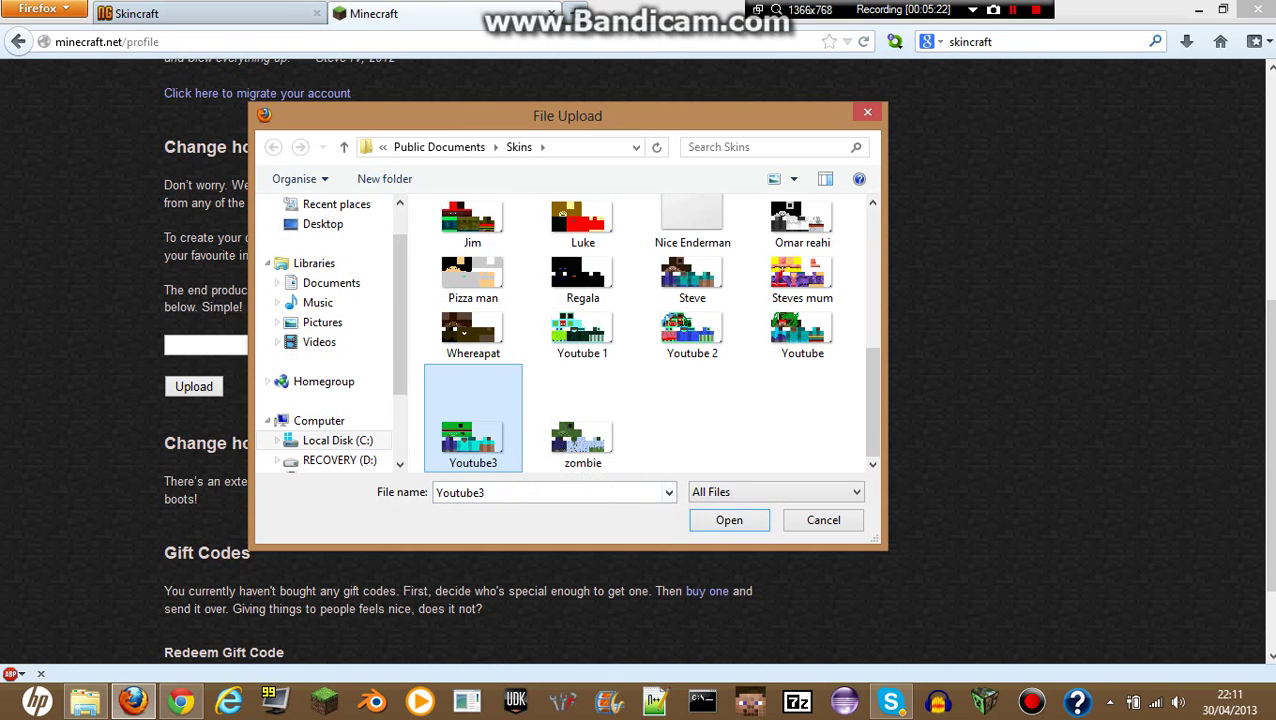
{"action": "key", "text": "Return"}
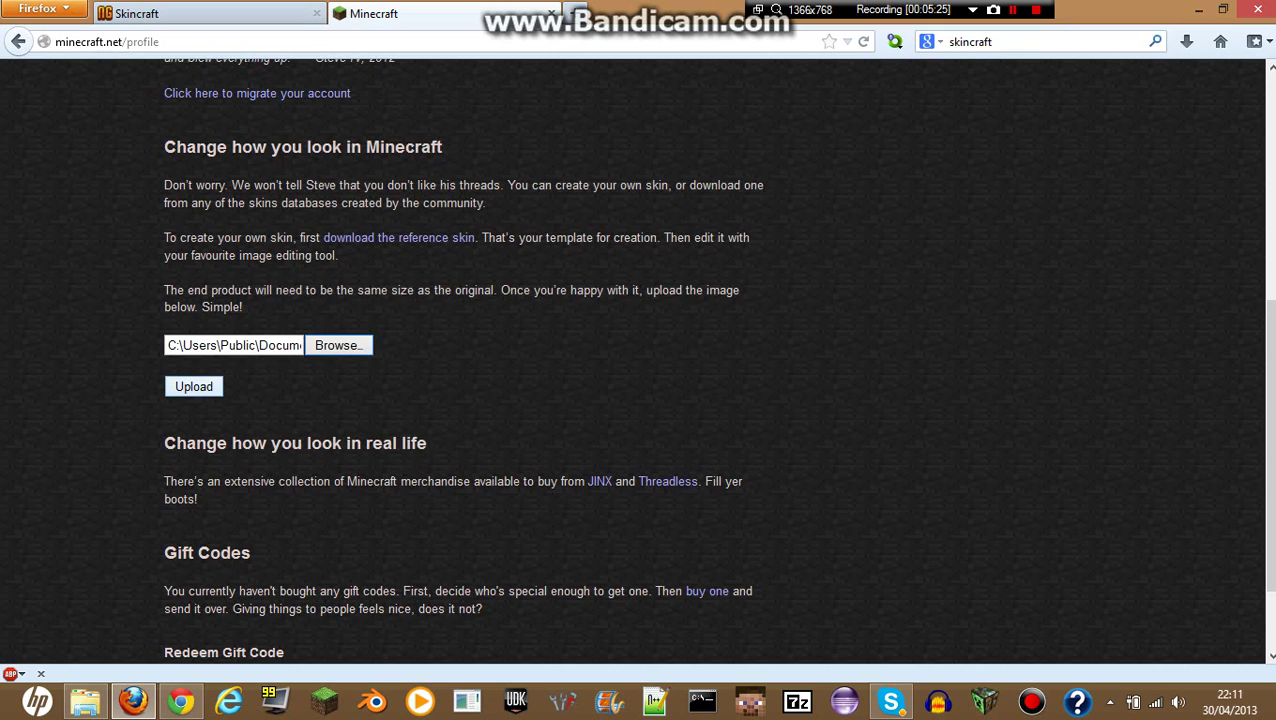
{"action": "left_click", "coordinate": [186, 386]}
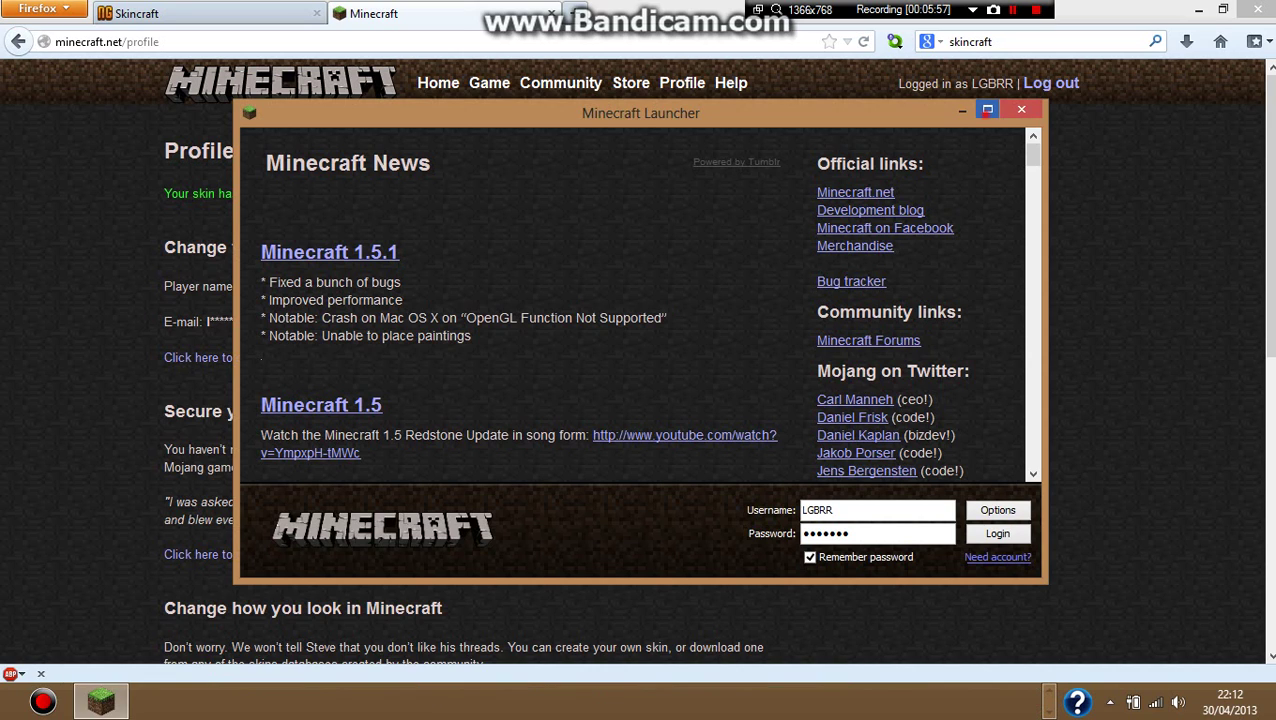
Step: Maximize the Minecraft Launcher and log in with the saved username and password
{"action": "left_click", "coordinate": [987, 109]}
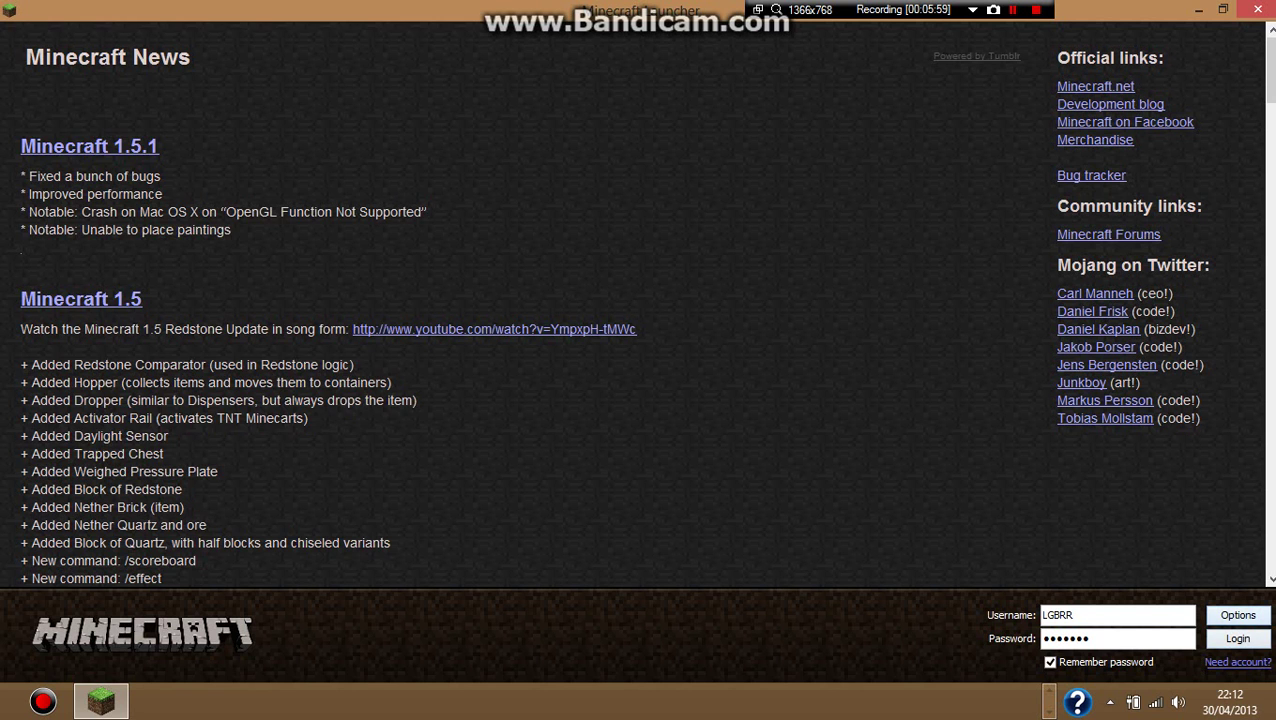
{"action": "left_click", "coordinate": [1237, 638]}
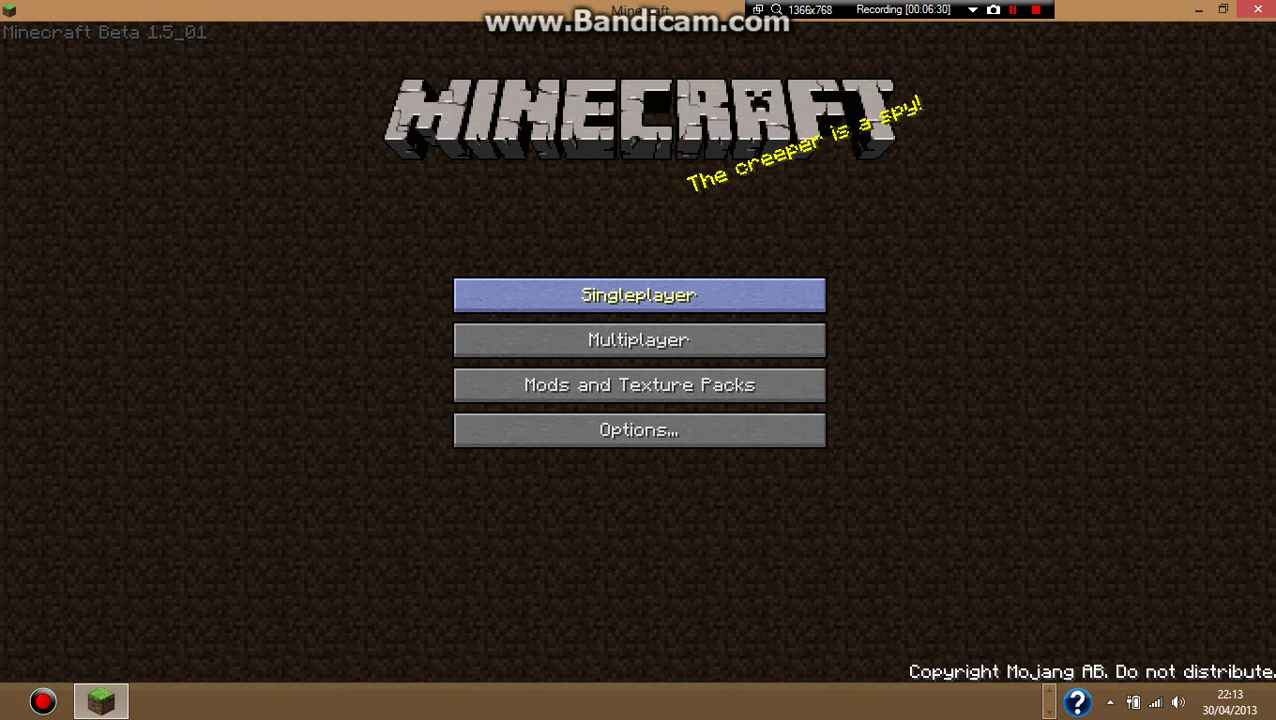
Step: From Singleplayer, select the youtube world and play it
{"action": "left_click", "coordinate": [639, 295]}
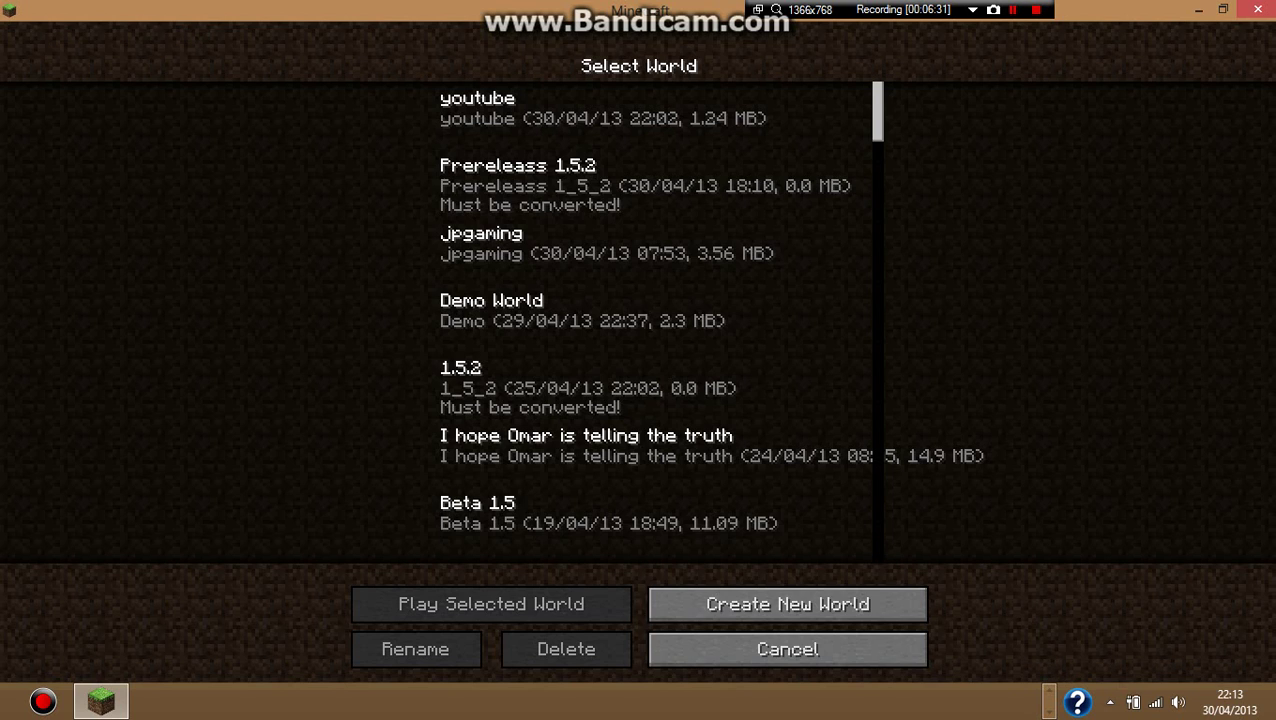
{"action": "left_click", "coordinate": [495, 126]}
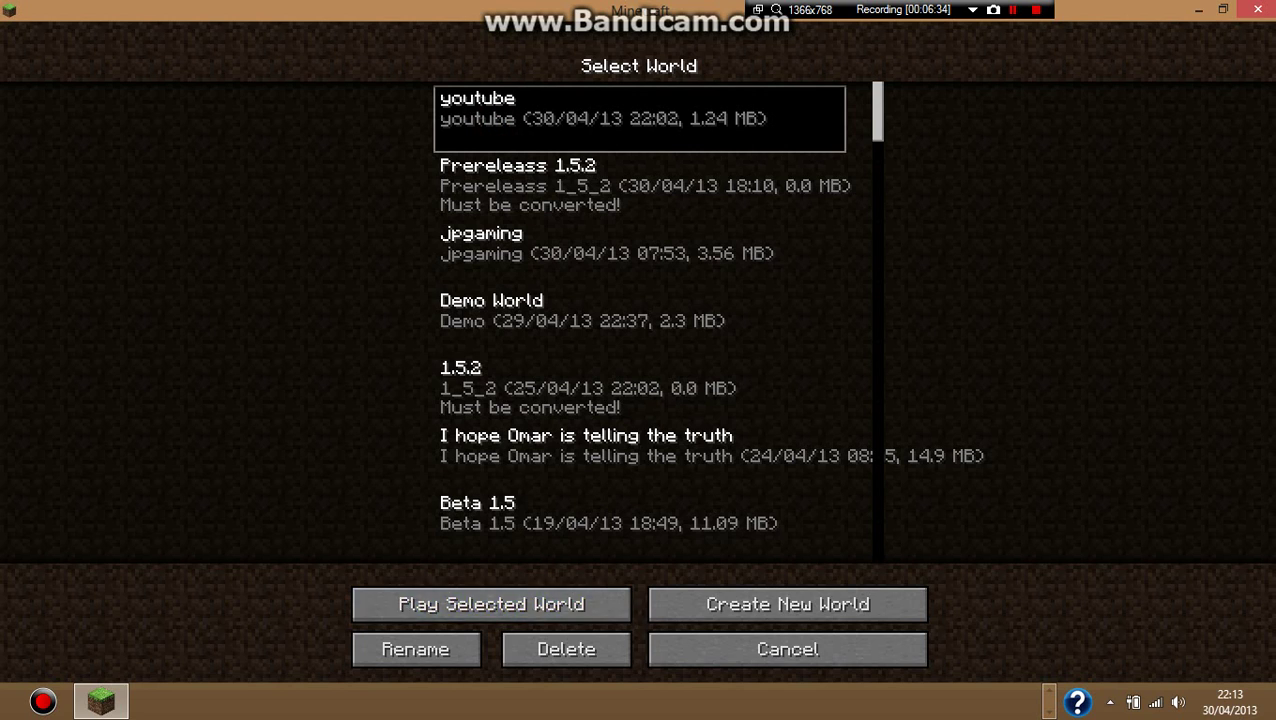
{"action": "left_click", "coordinate": [476, 598]}
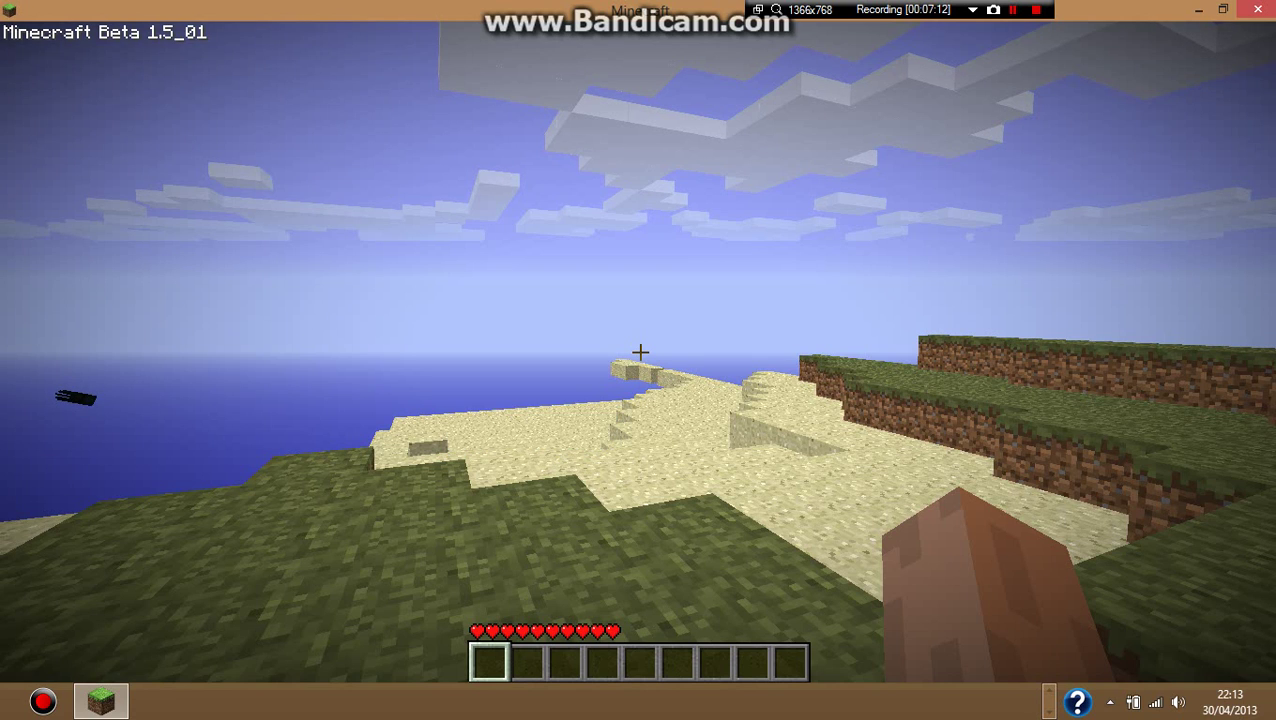
Step: Walk forward in third-person view, then return to first person and open the inventory to inspect the skin
{"action": "key", "text": "F5"}
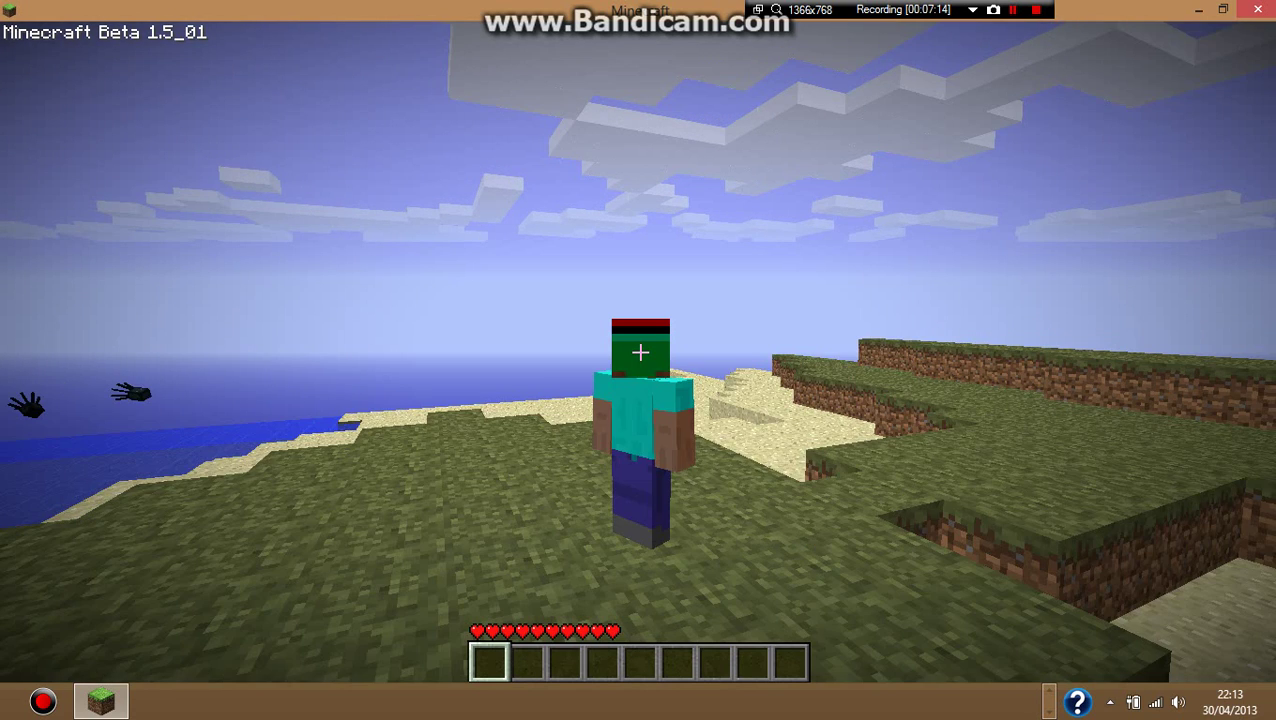
{"action": "mouse_move", "coordinate": [640, 352]}
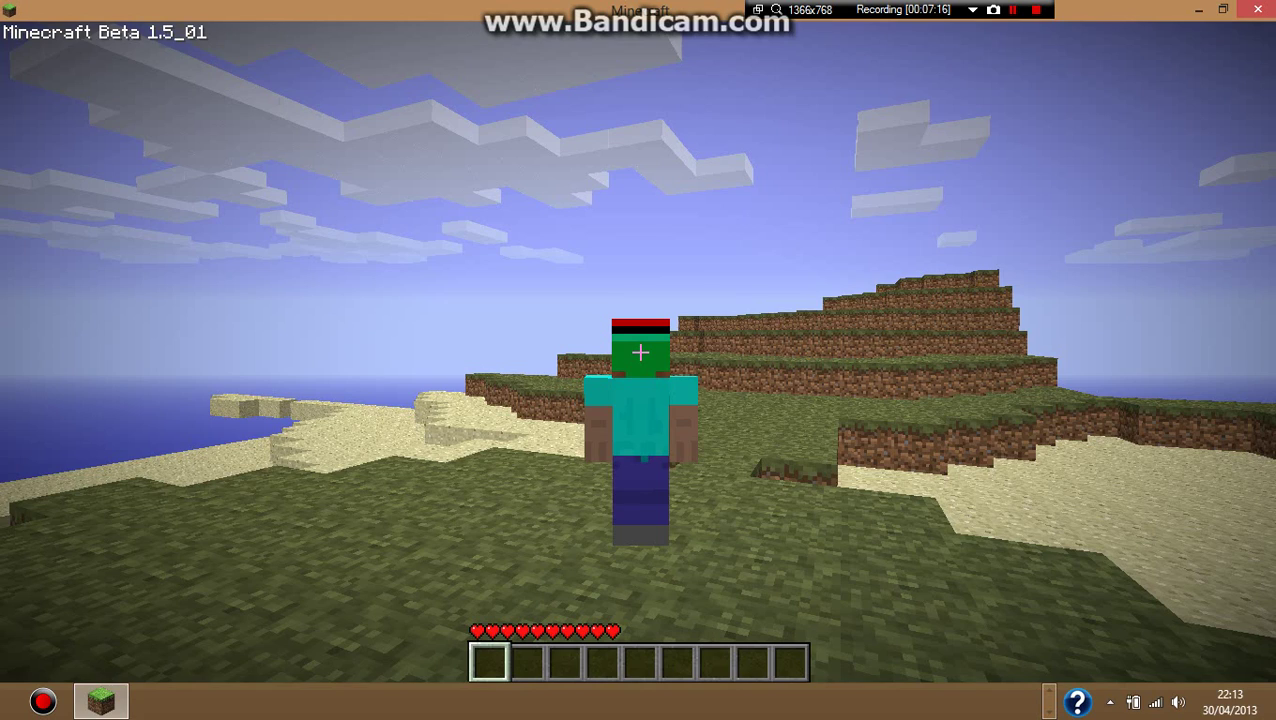
{"action": "key", "text": "w"}
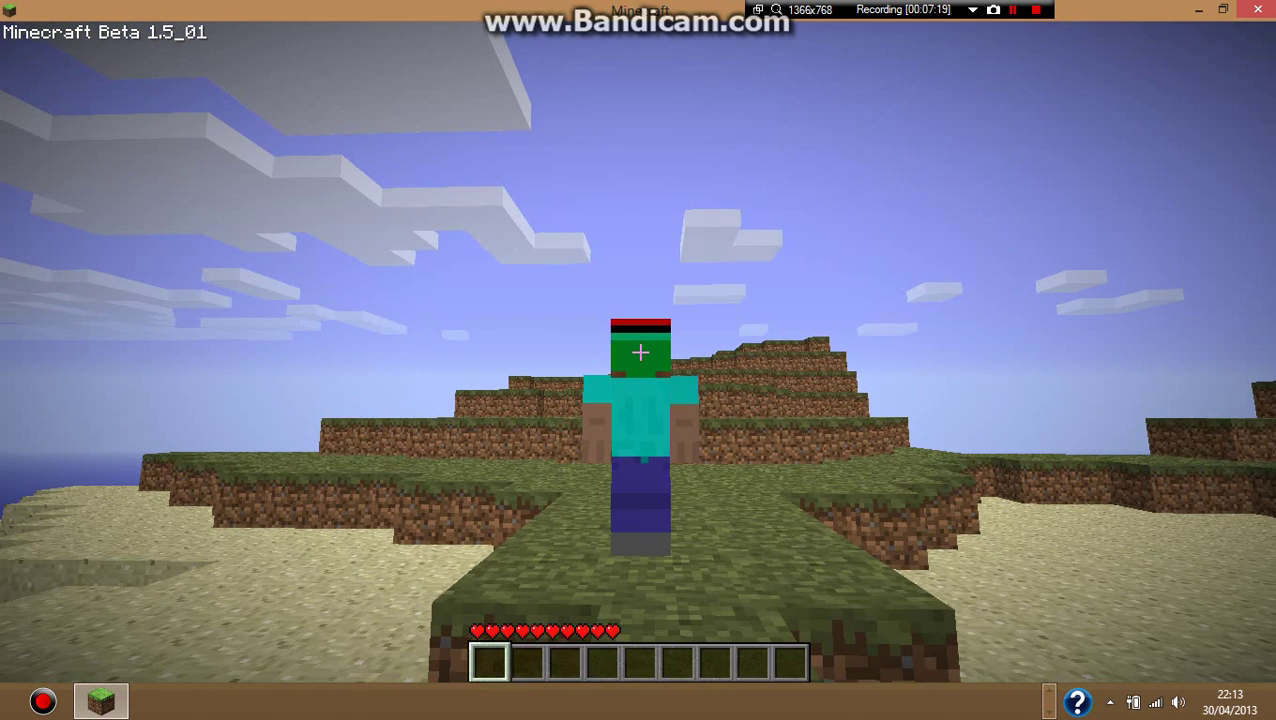
{"action": "key", "text": "F5"}
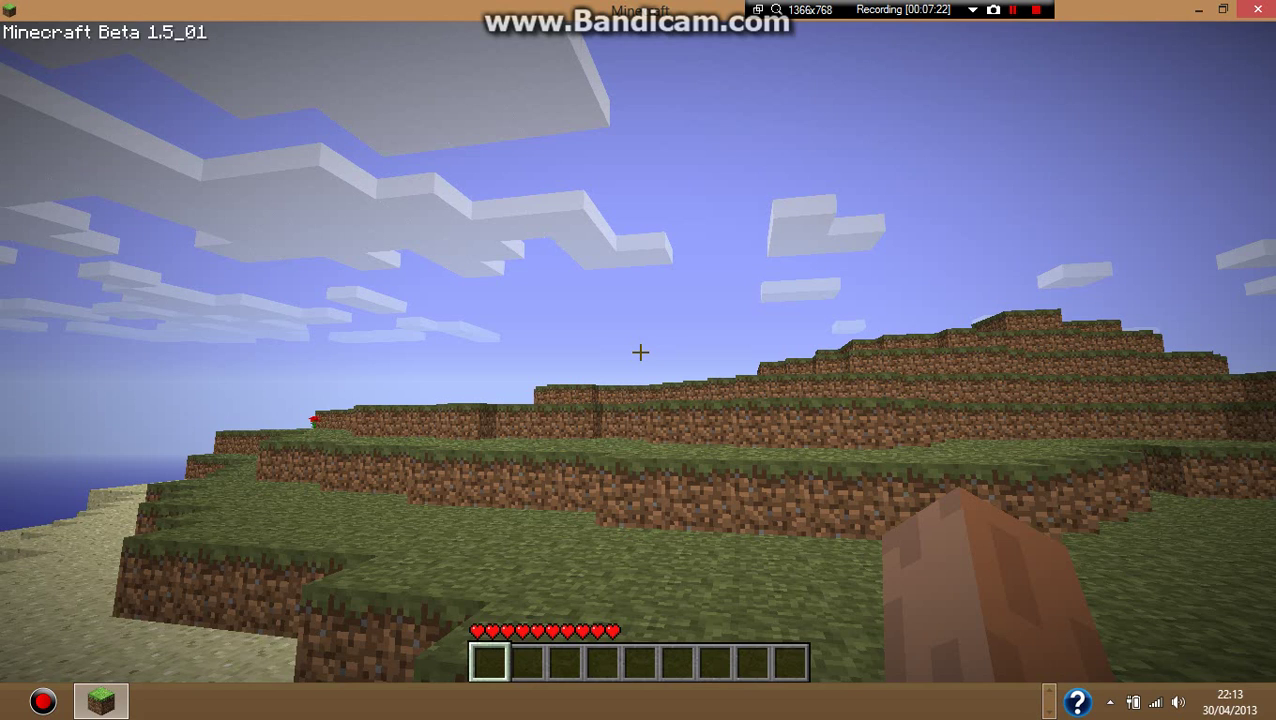
{"action": "key", "text": "e"}
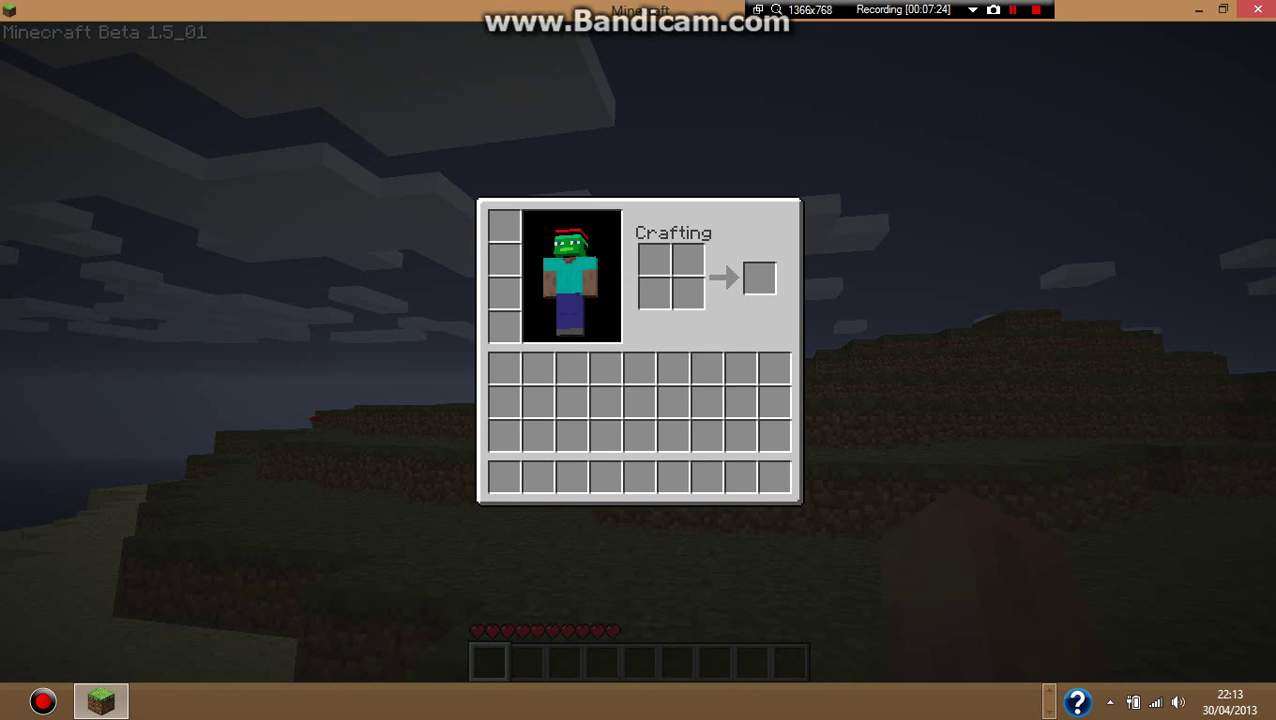